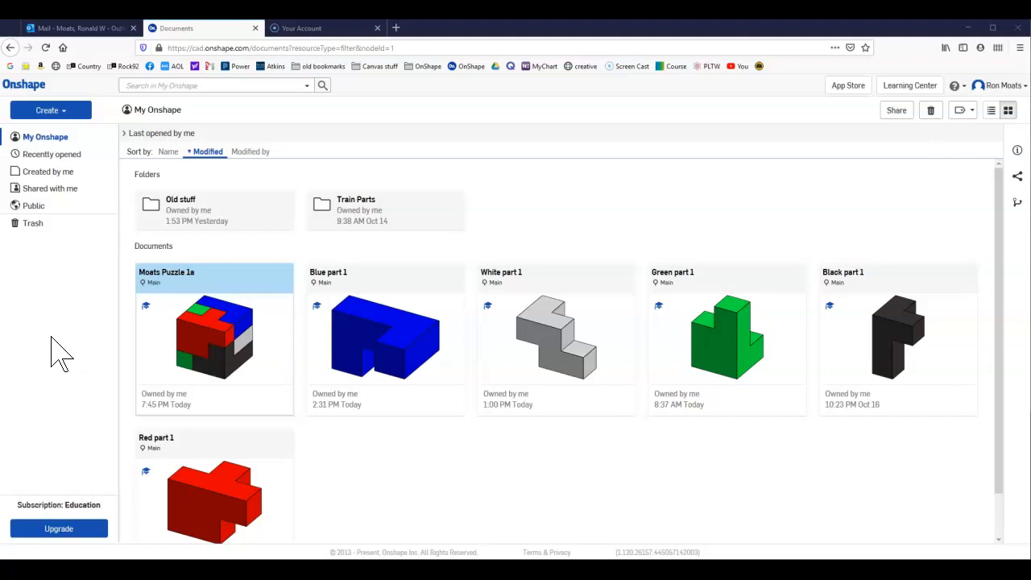
Open the document containing the assembled multicoloured puzzle cube.
{"action": "left_click", "coordinate": [54, 331]}
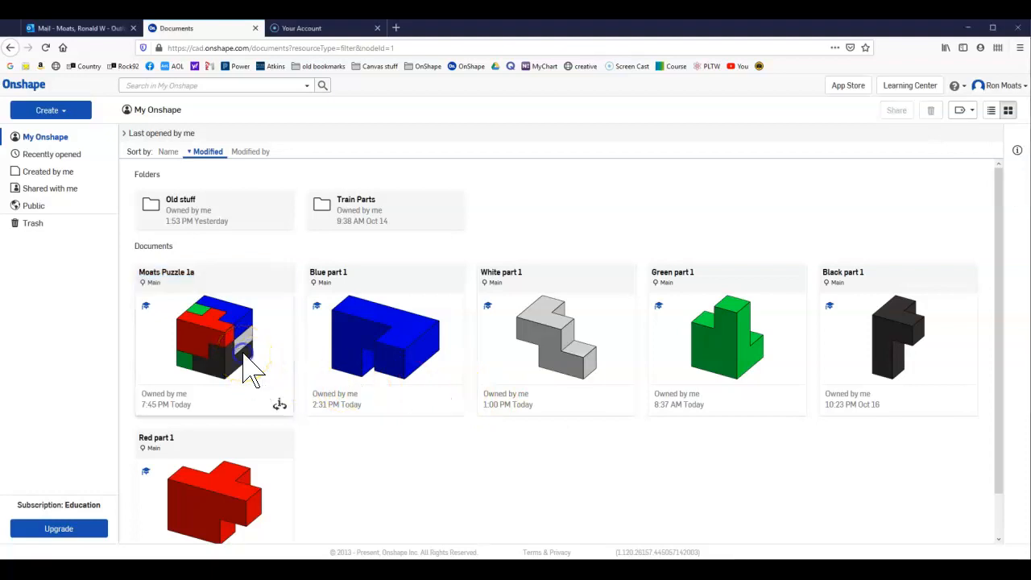
{"action": "left_click", "coordinate": [251, 369]}
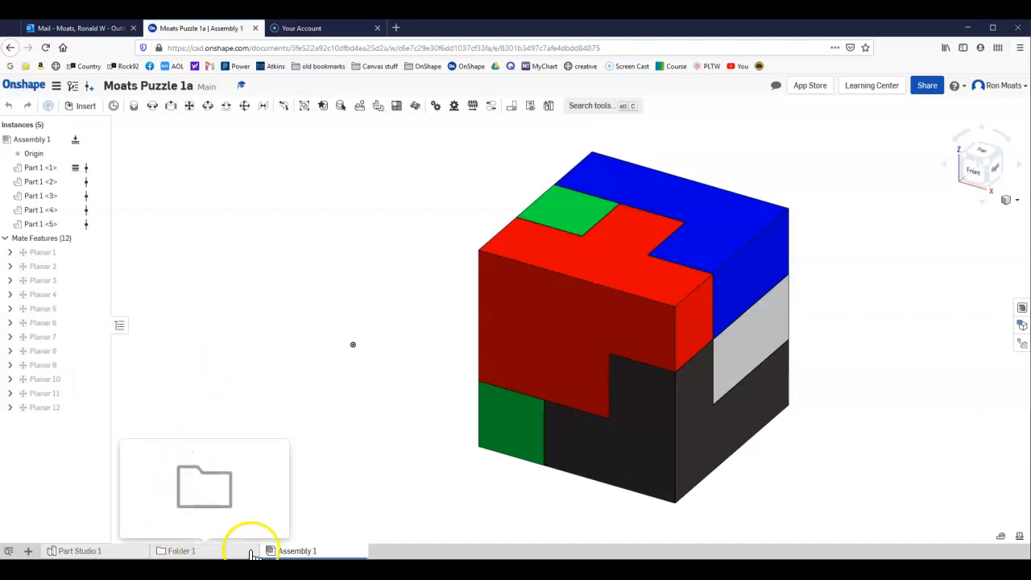
{"action": "mouse_move", "coordinate": [304, 554]}
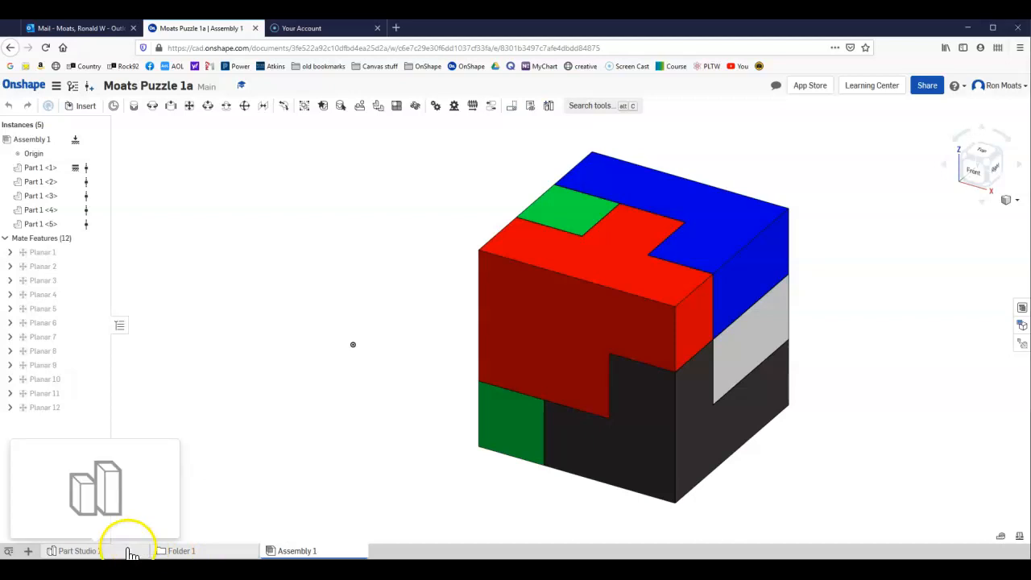
Create a new drawing in this document from the existing ANSI_A_INCH.dwt template with no views.
{"action": "left_click", "coordinate": [31, 552]}
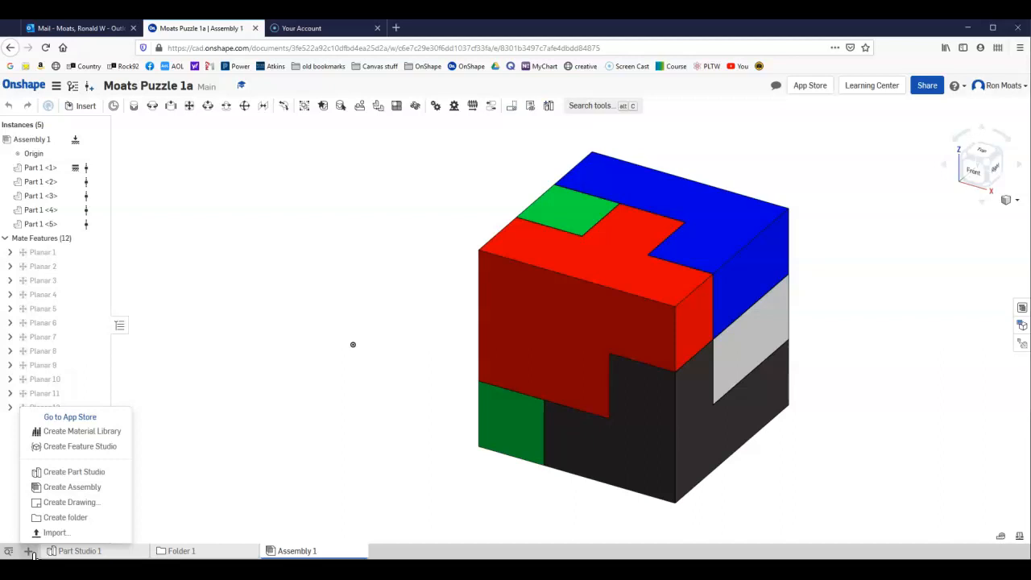
{"action": "left_click", "coordinate": [63, 504]}
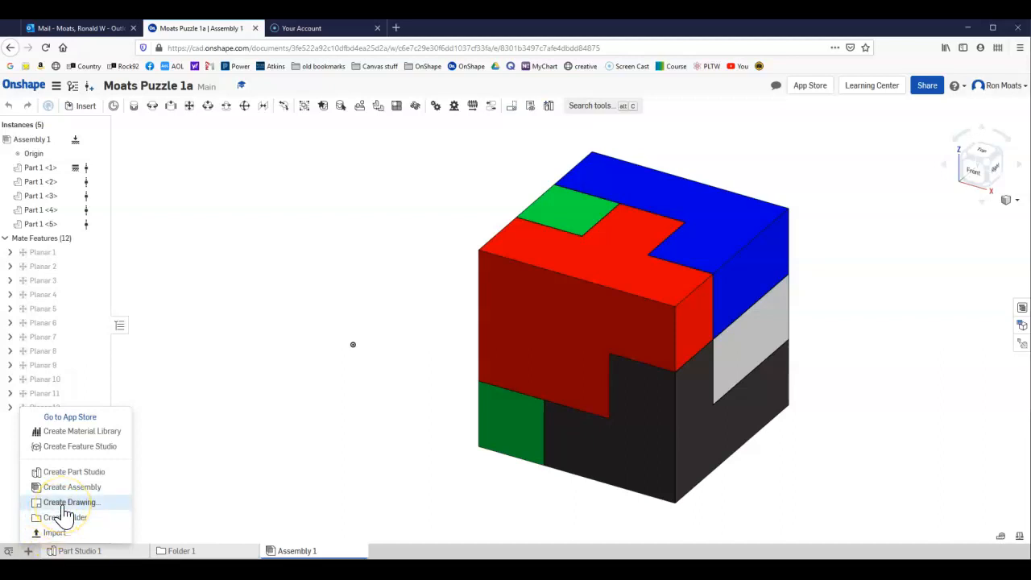
{"action": "left_click", "coordinate": [62, 504]}
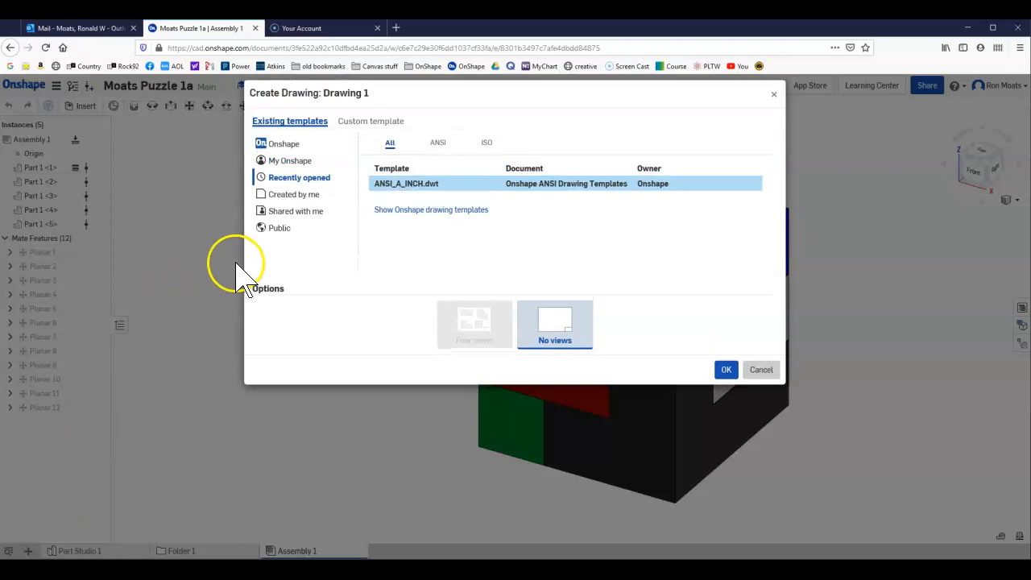
{"action": "left_click", "coordinate": [382, 125]}
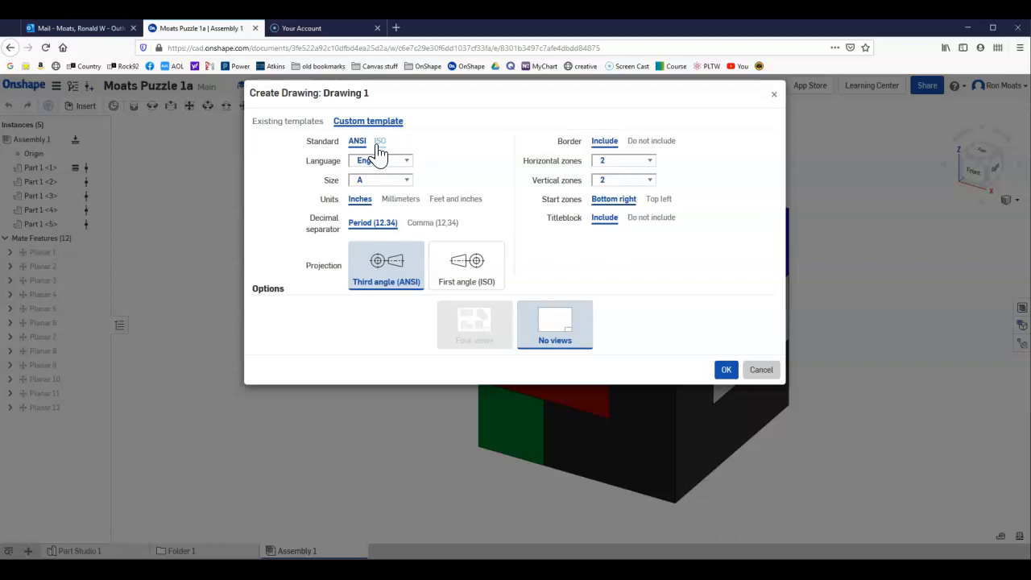
{"action": "left_click", "coordinate": [300, 127]}
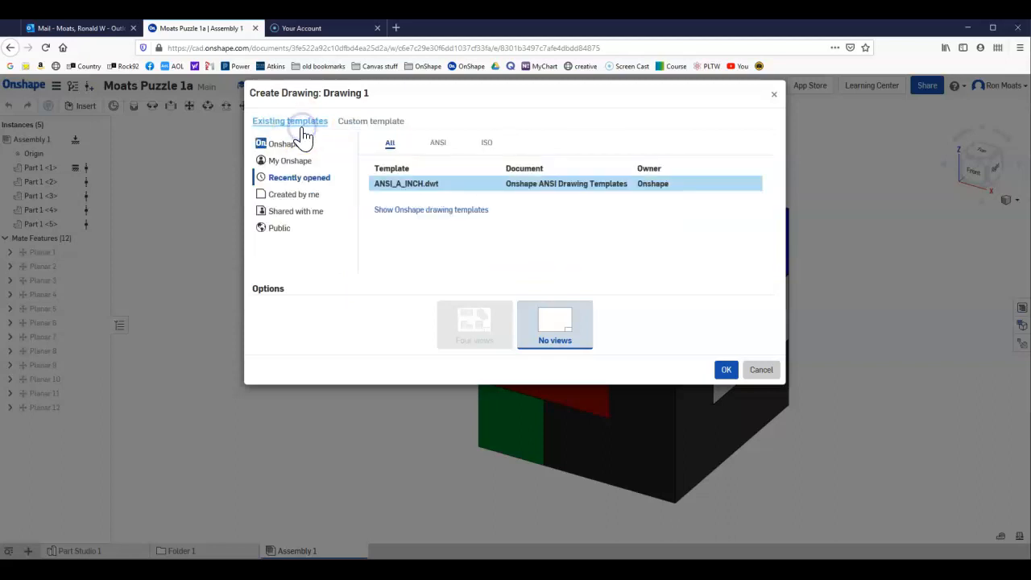
{"action": "left_click", "coordinate": [407, 189]}
{"action": "left_click", "coordinate": [543, 326]}
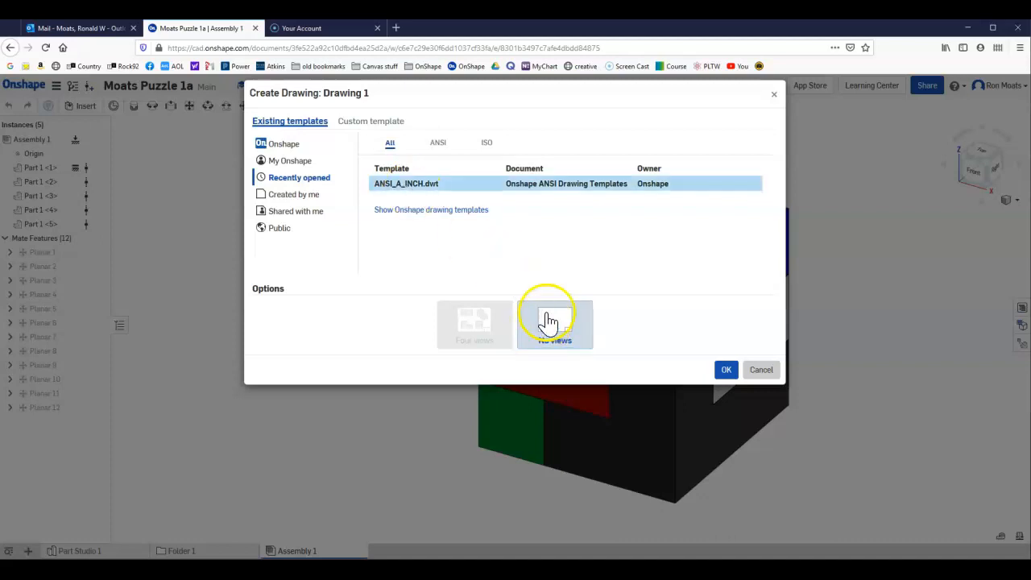
{"action": "left_click", "coordinate": [463, 215]}
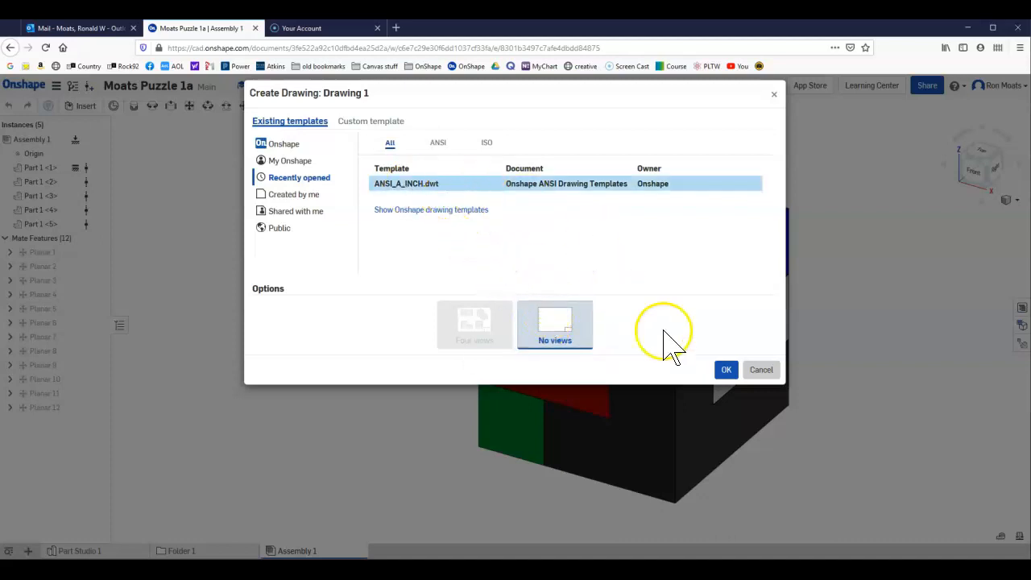
{"action": "left_click", "coordinate": [730, 374]}
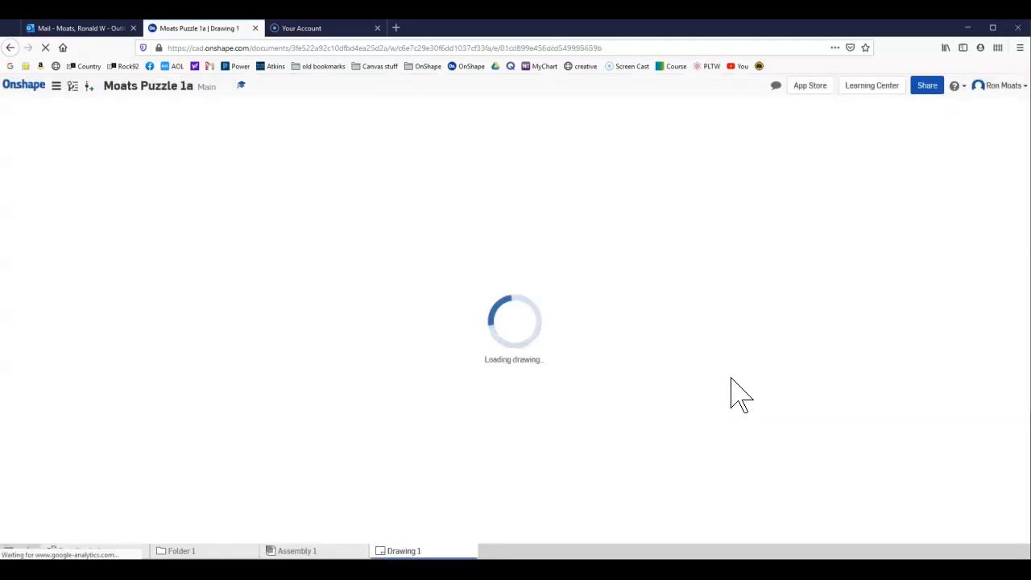
{"action": "left_click", "coordinate": [739, 377]}
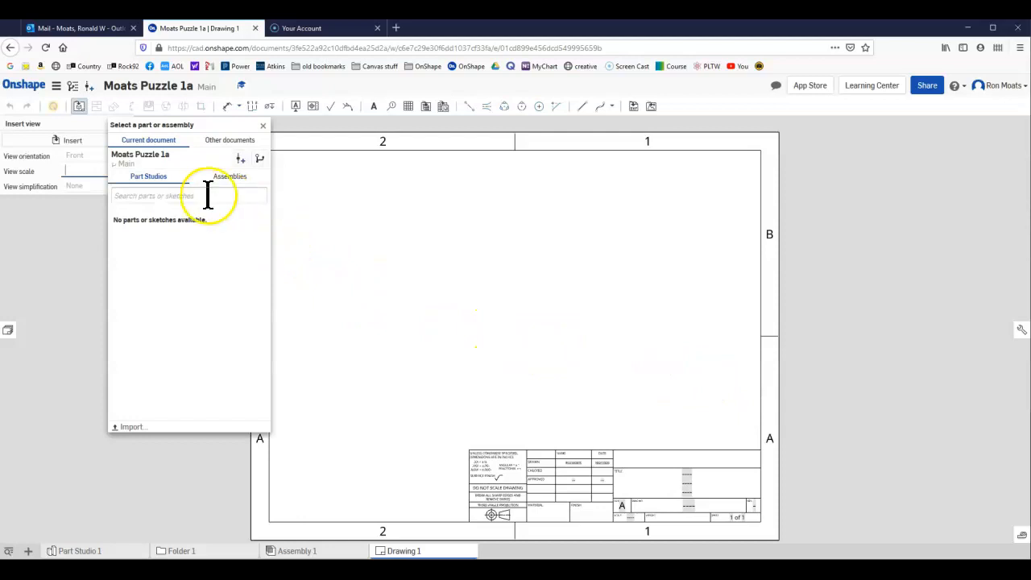
Insert a front view of Part 1 from the Black part 1 document at 1:1 scale in the sheet's lower-left area.
{"action": "left_click", "coordinate": [208, 150]}
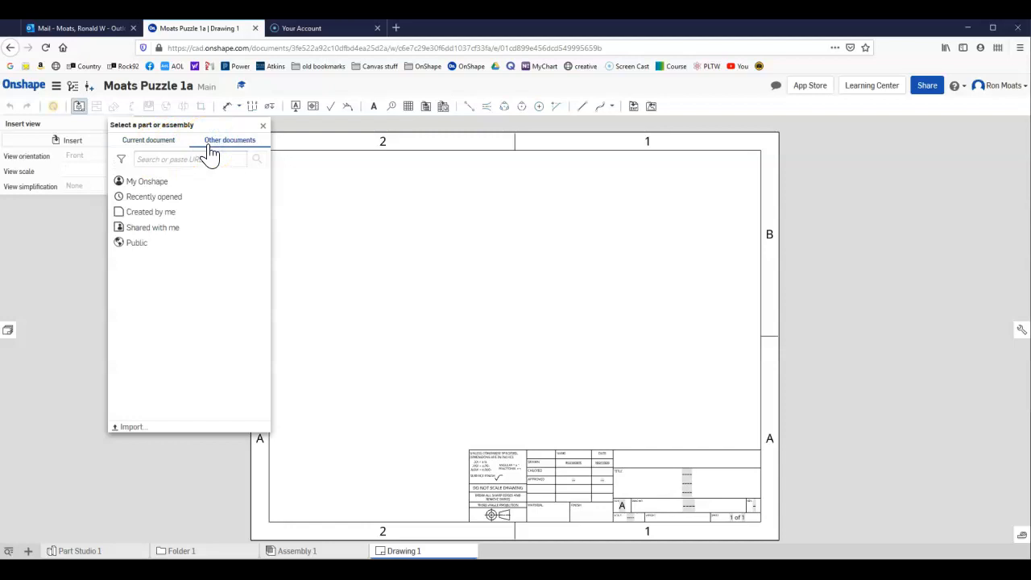
{"action": "left_click", "coordinate": [168, 185]}
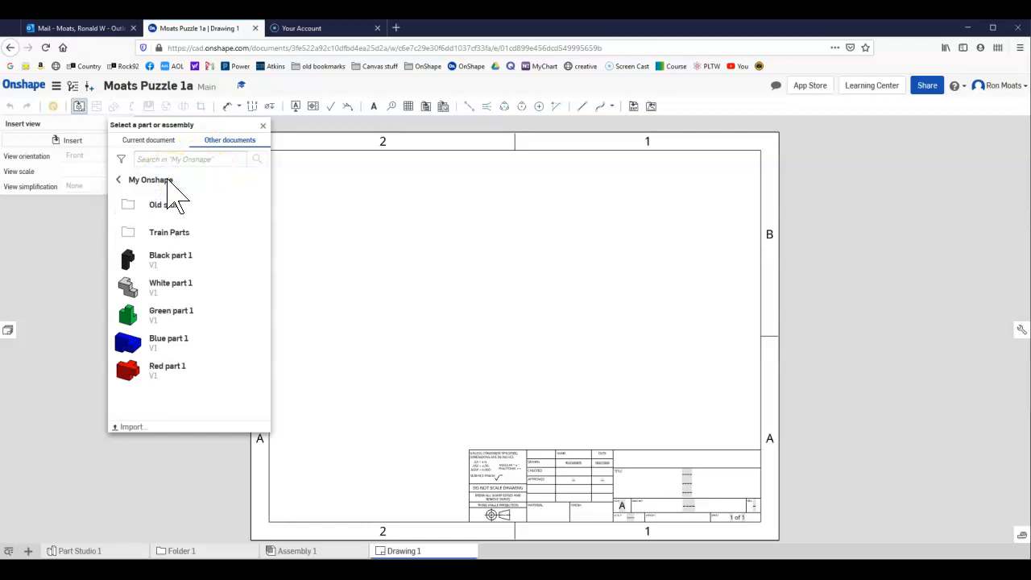
{"action": "left_click", "coordinate": [163, 264]}
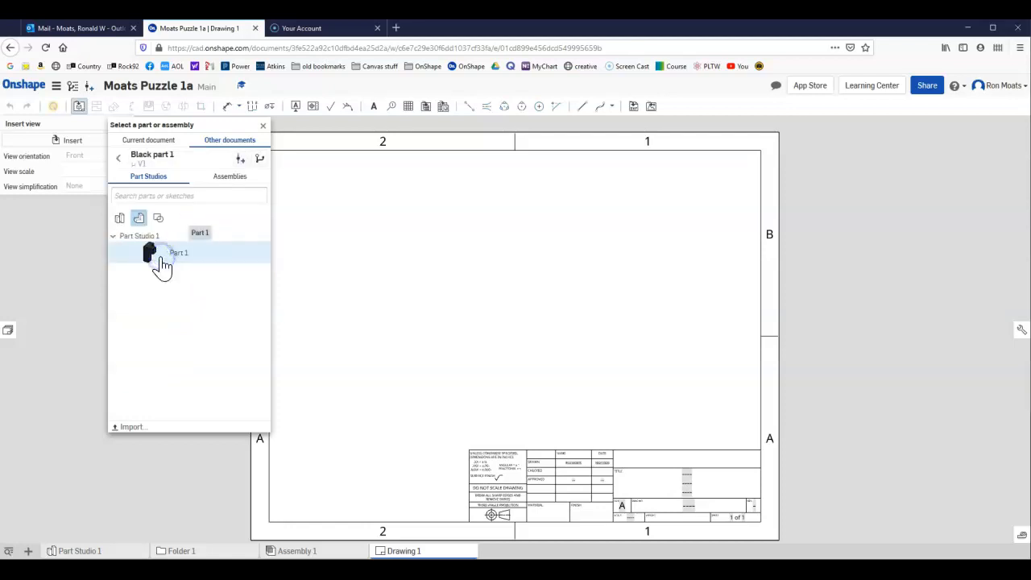
{"action": "left_click", "coordinate": [162, 264]}
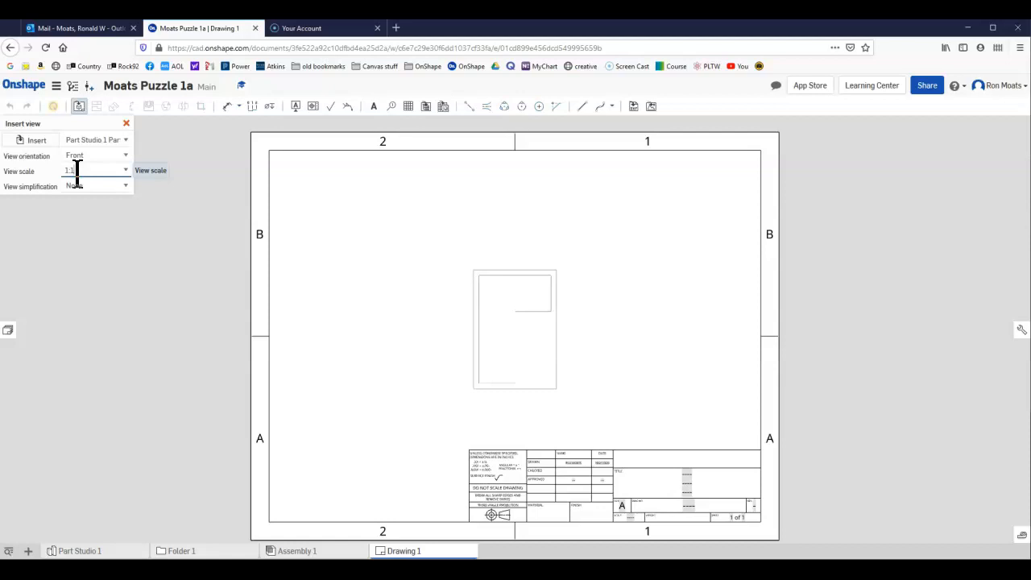
{"action": "left_click", "coordinate": [126, 169]}
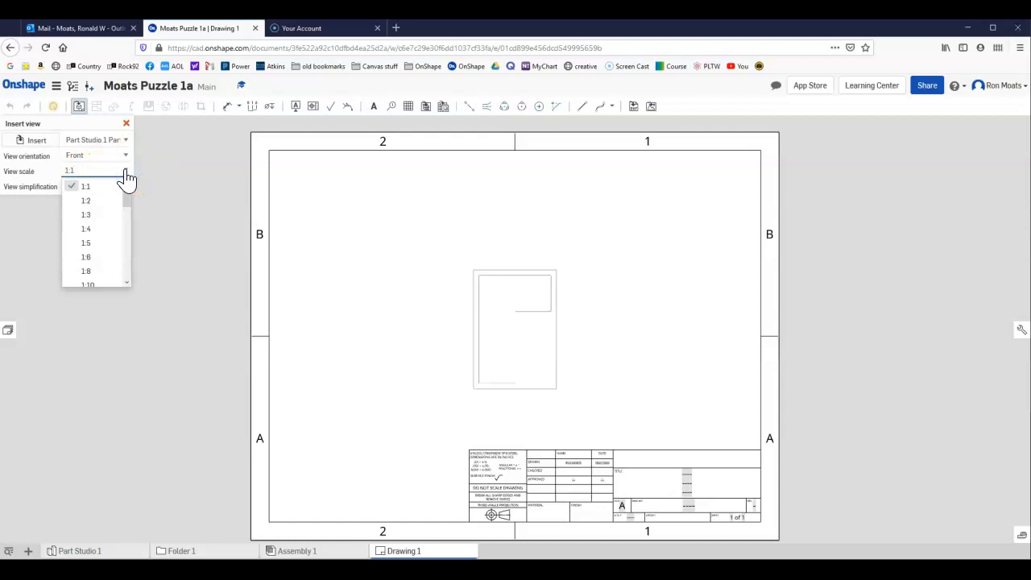
{"action": "left_click", "coordinate": [126, 176]}
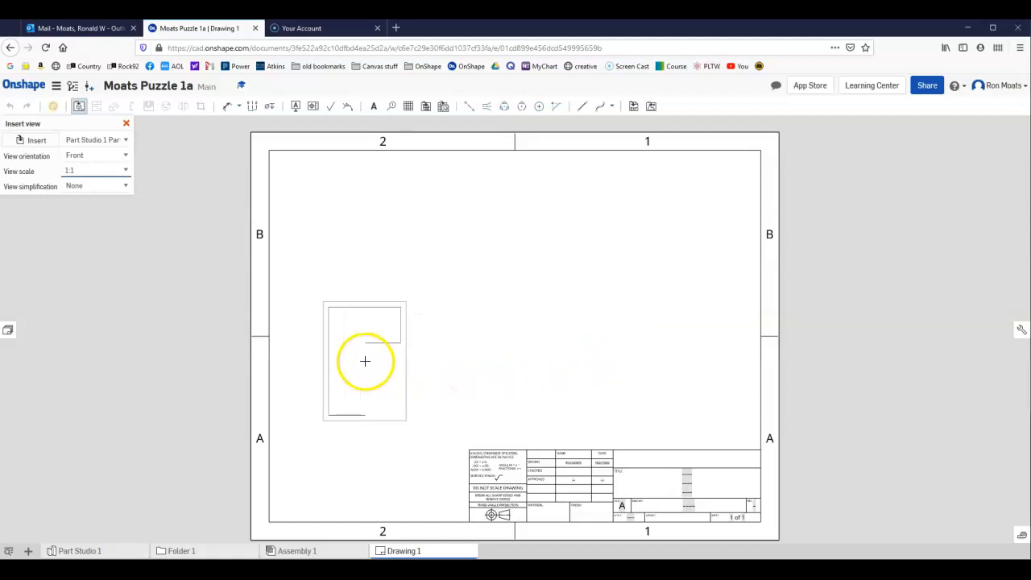
{"action": "left_click", "coordinate": [365, 360]}
Project a right-side view and a top view from the black part's front view.
{"action": "left_click", "coordinate": [365, 361]}
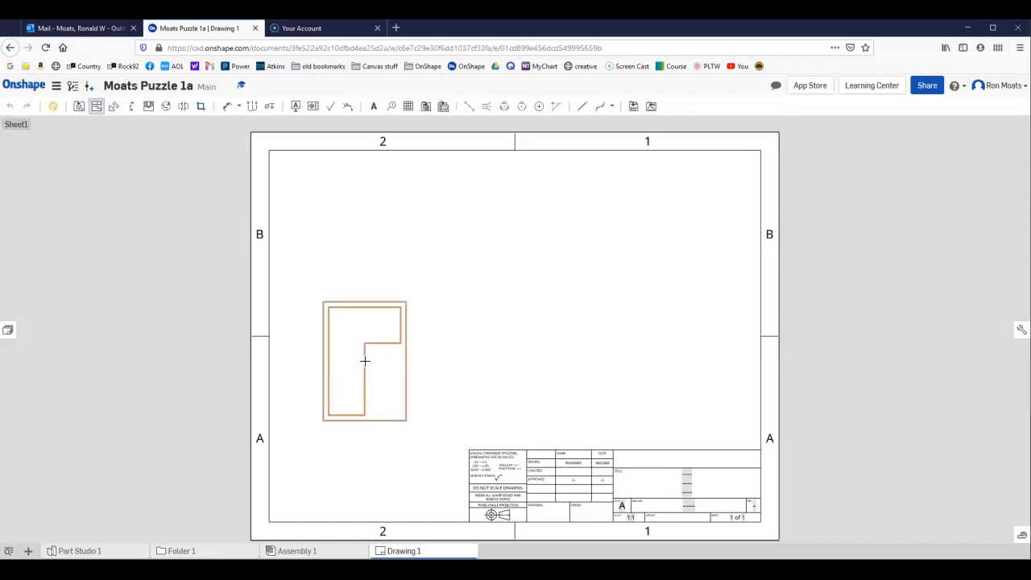
{"action": "left_click_drag", "start_coordinate": [365, 361], "coordinate": [584, 353]}
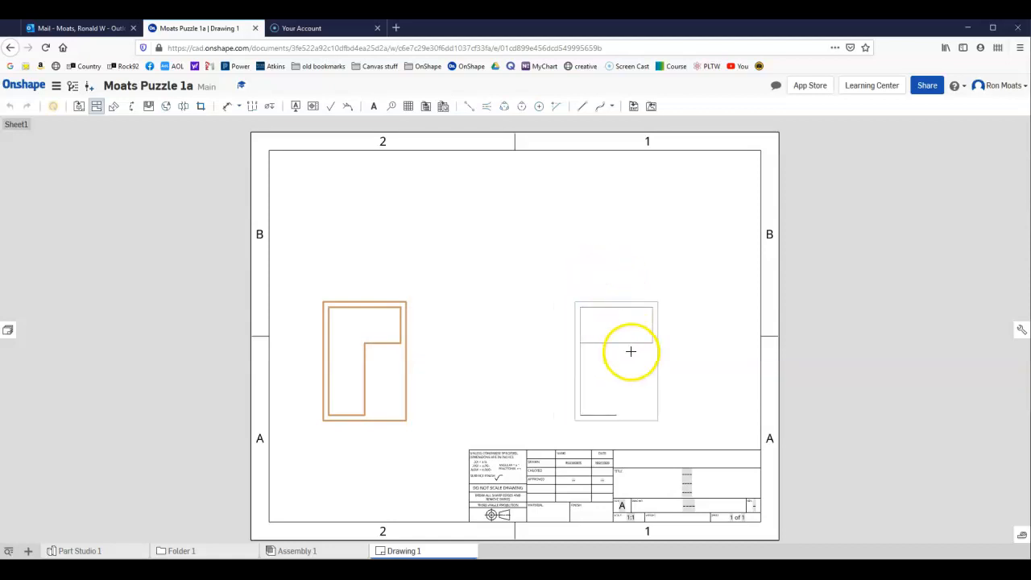
{"action": "left_click", "coordinate": [631, 351]}
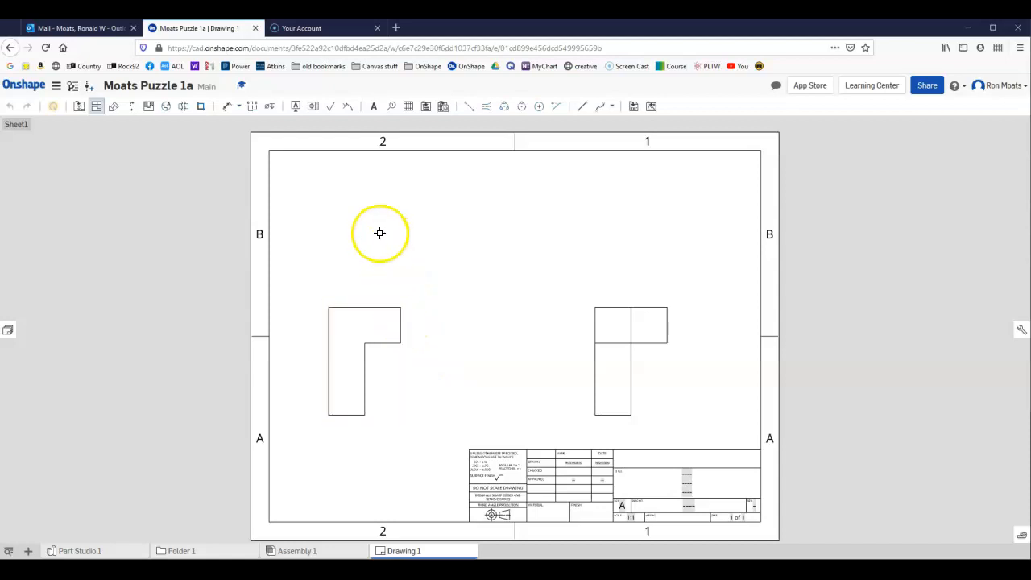
{"action": "left_click", "coordinate": [363, 320]}
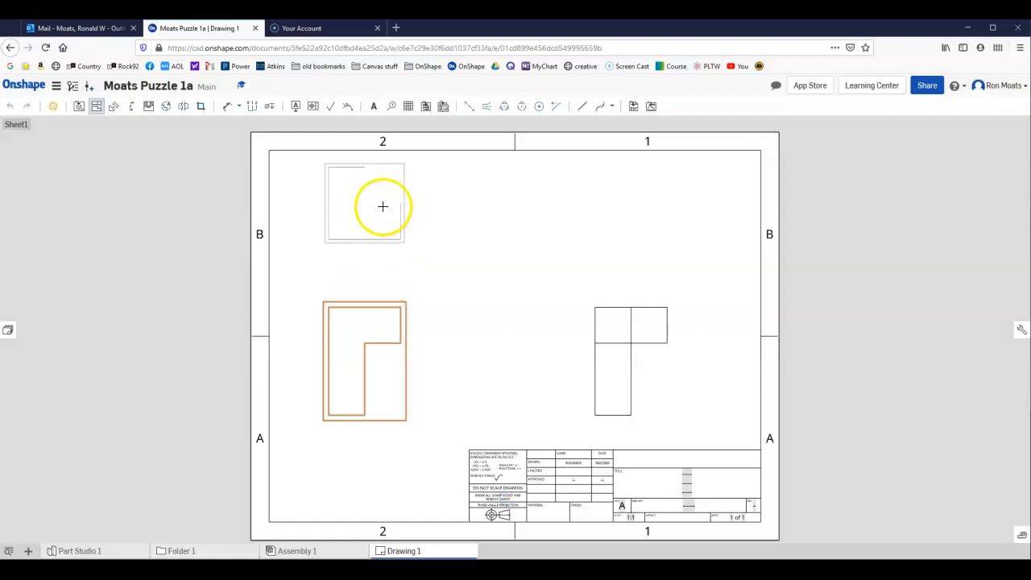
{"action": "left_click", "coordinate": [383, 206]}
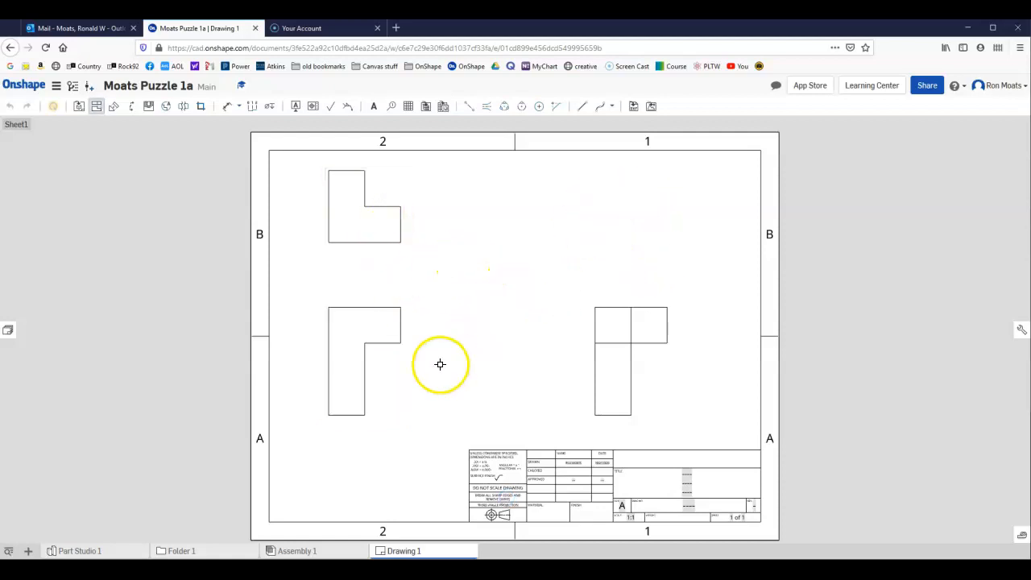
Project an isometric view from the front view into the sheet's upper-right area and finish projecting views.
{"action": "left_click", "coordinate": [370, 365]}
{"action": "left_click_drag", "start_coordinate": [371, 365], "coordinate": [621, 221]}
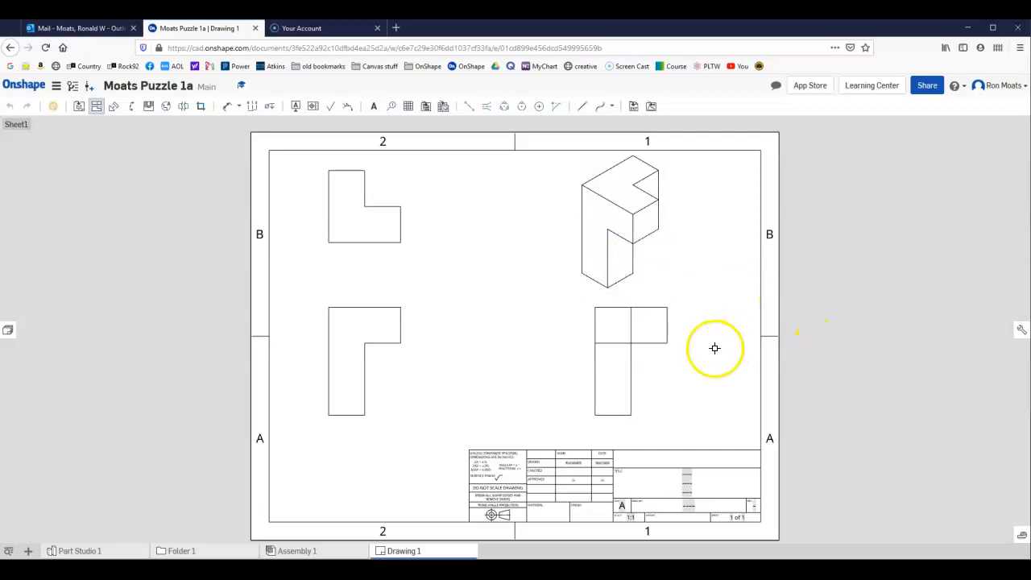
{"action": "left_click", "coordinate": [432, 385]}
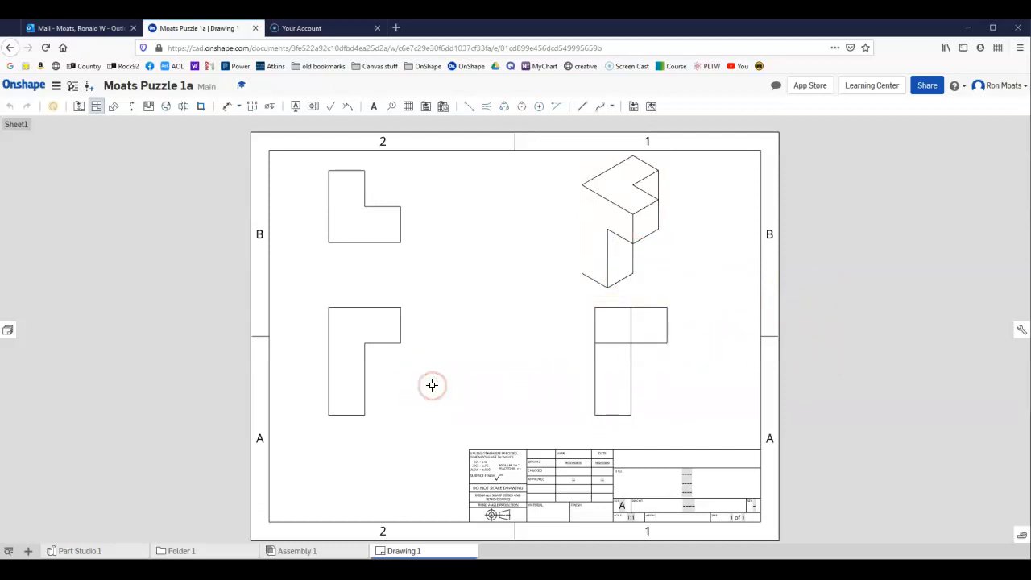
{"action": "key", "text": "Escape"}
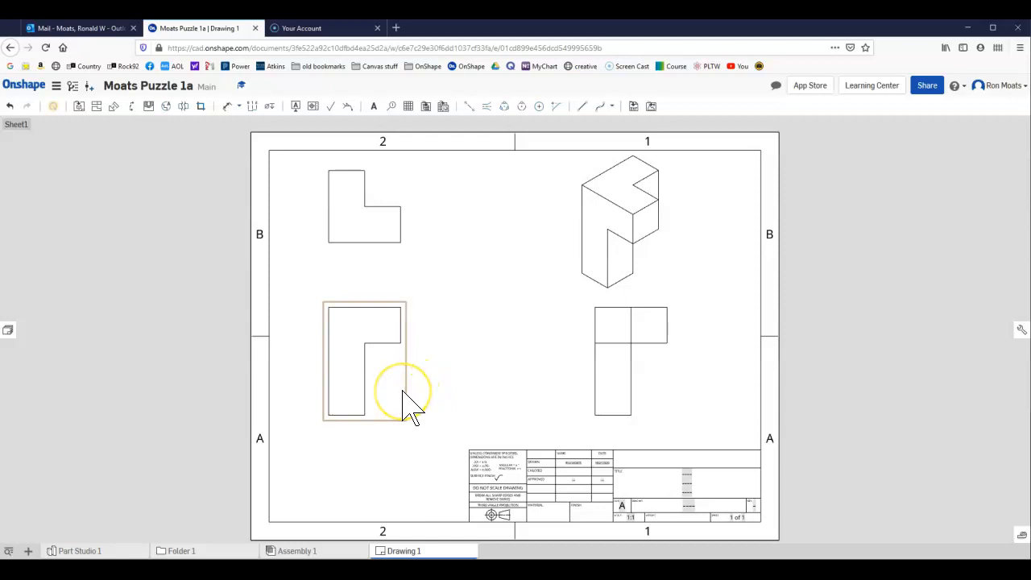
Move the front view slightly lower on the sheet and nudge the isometric view slightly right and down, inside the border.
{"action": "left_click_drag", "start_coordinate": [403, 393], "coordinate": [470, 387]}
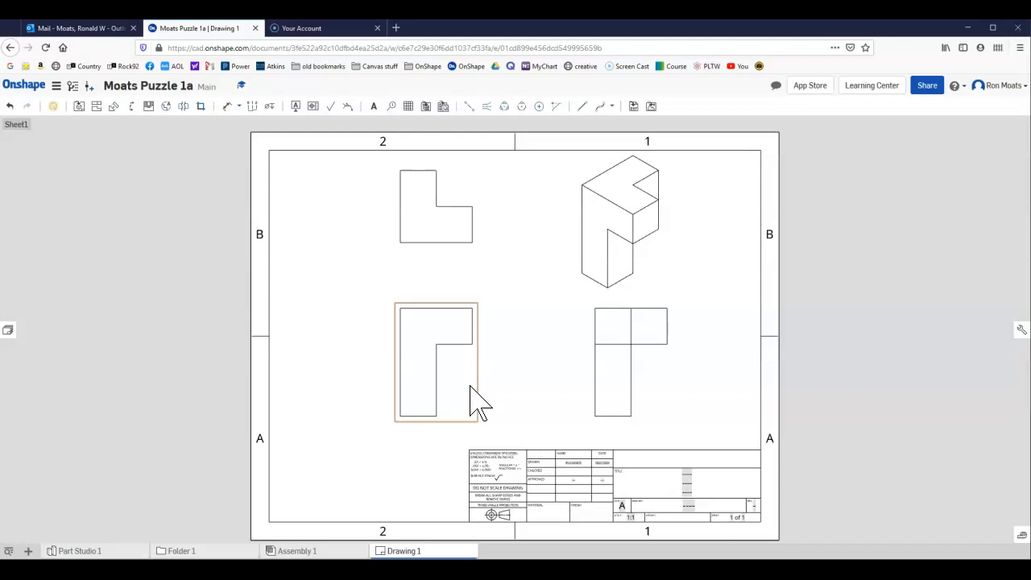
{"action": "left_click_drag", "start_coordinate": [476, 409], "coordinate": [405, 423]}
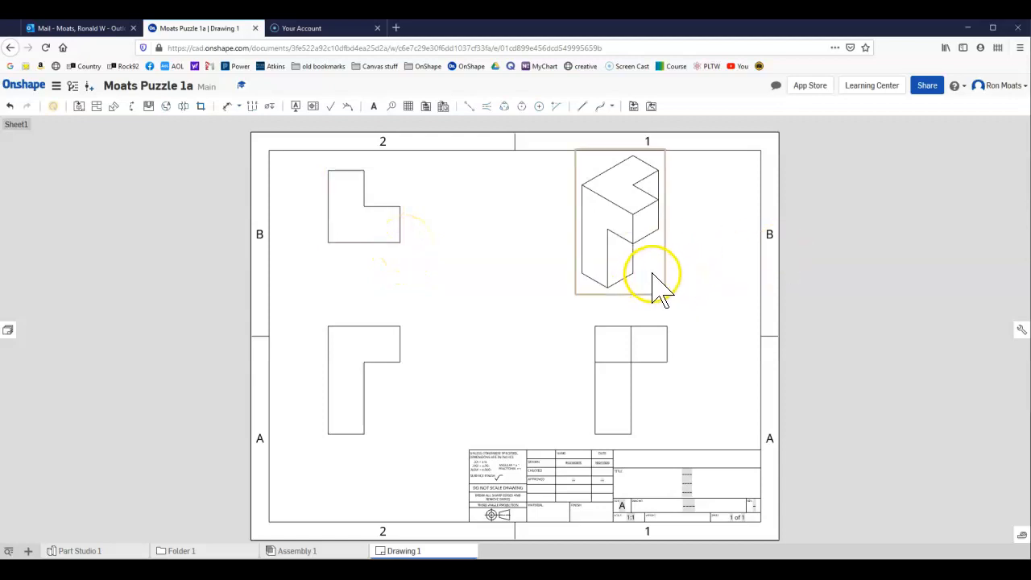
{"action": "left_click_drag", "start_coordinate": [665, 291], "coordinate": [676, 297]}
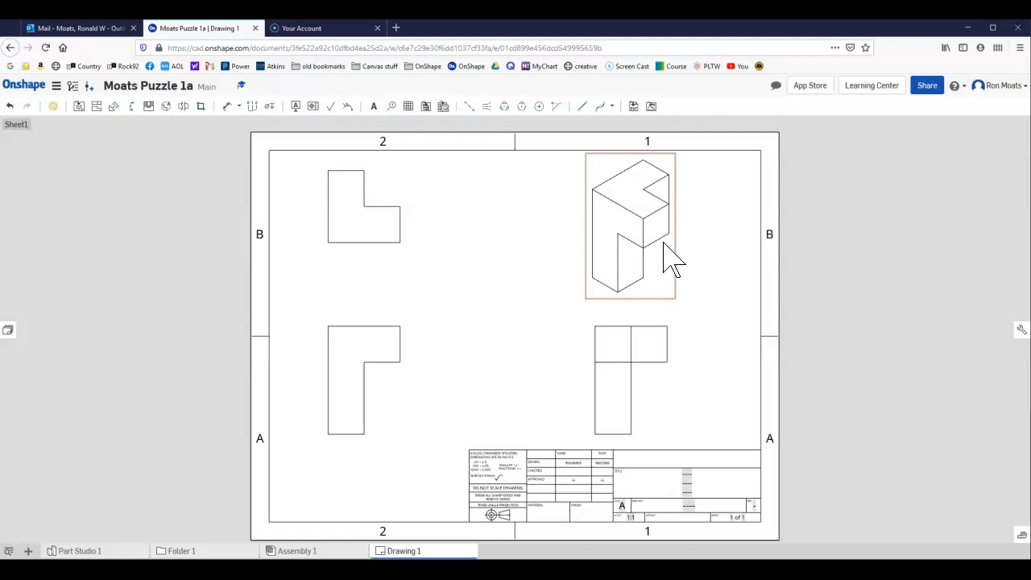
Display the isometric view as a shaded view.
{"action": "right_click", "coordinate": [663, 245]}
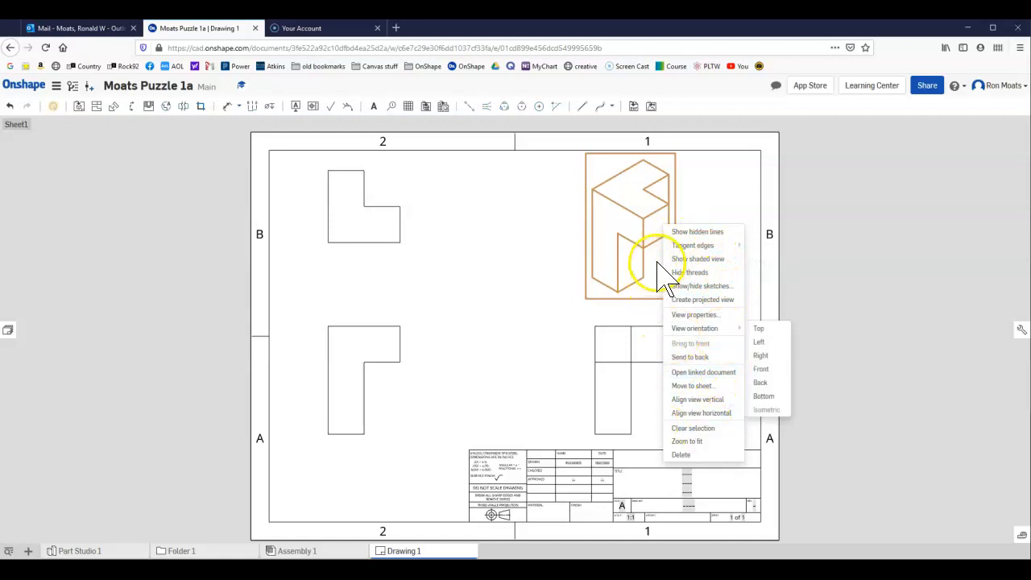
{"action": "mouse_move", "coordinate": [679, 250]}
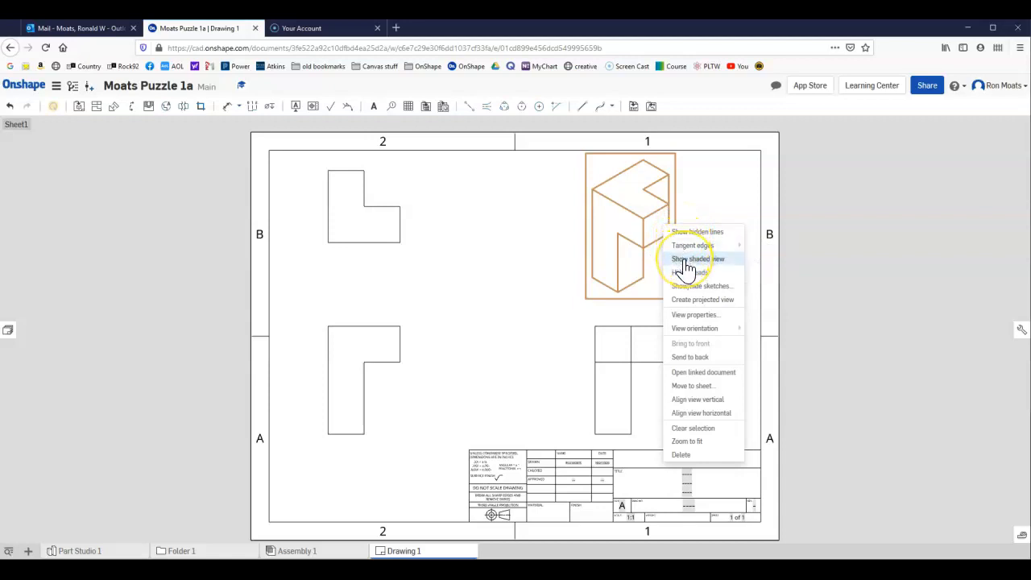
{"action": "left_click", "coordinate": [684, 259]}
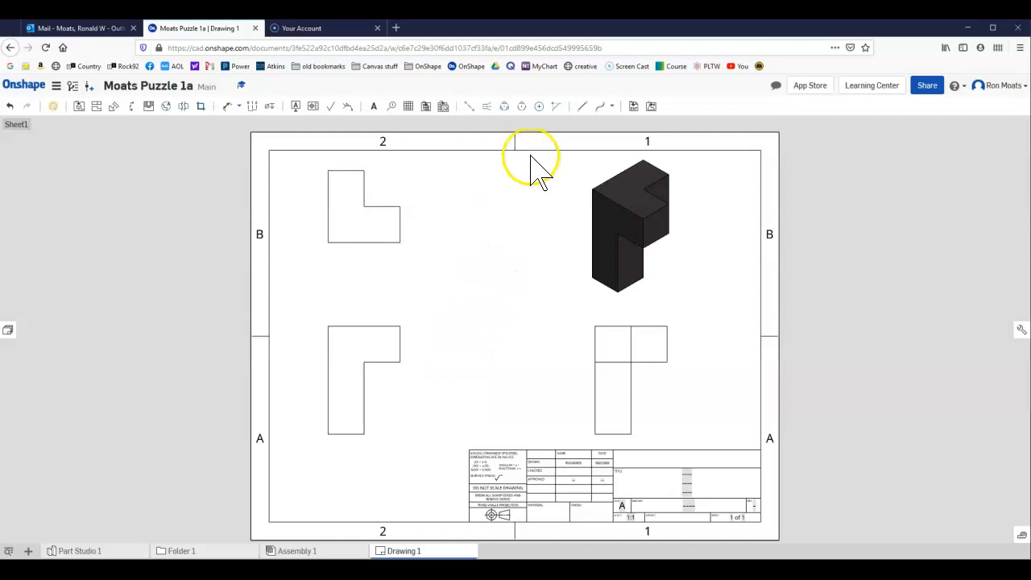
Dimension the vertical distance in the front view from the bottom edge to the underside of the overhang, placing it beside the view.
{"action": "left_click", "coordinate": [228, 108]}
{"action": "left_click", "coordinate": [354, 436]}
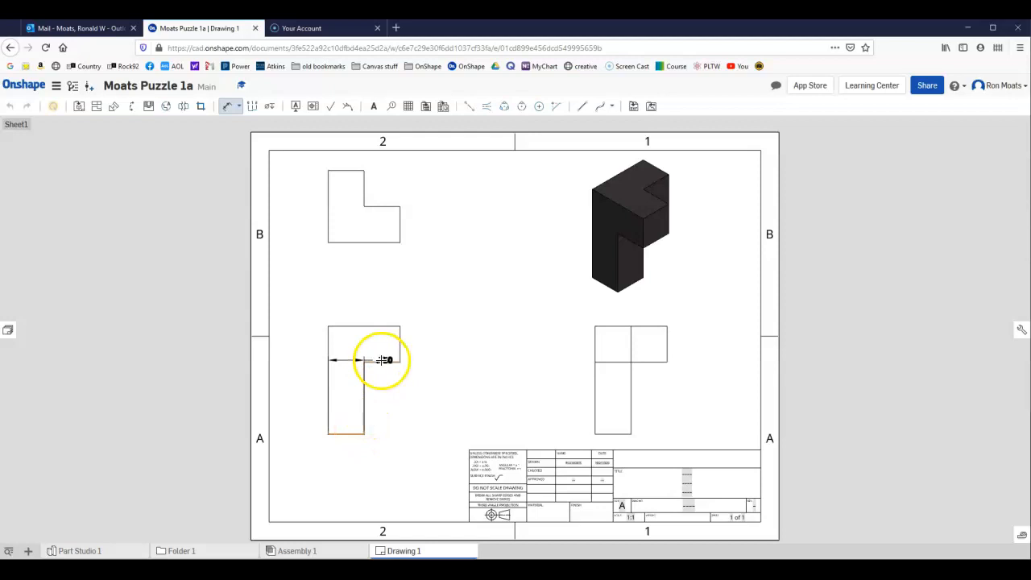
{"action": "left_click", "coordinate": [393, 363]}
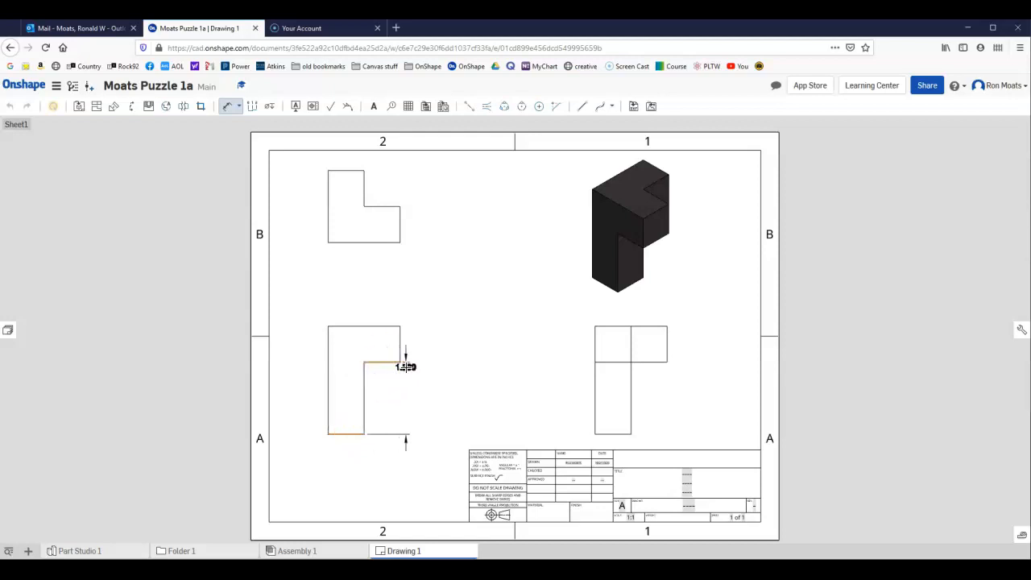
{"action": "left_click", "coordinate": [419, 388]}
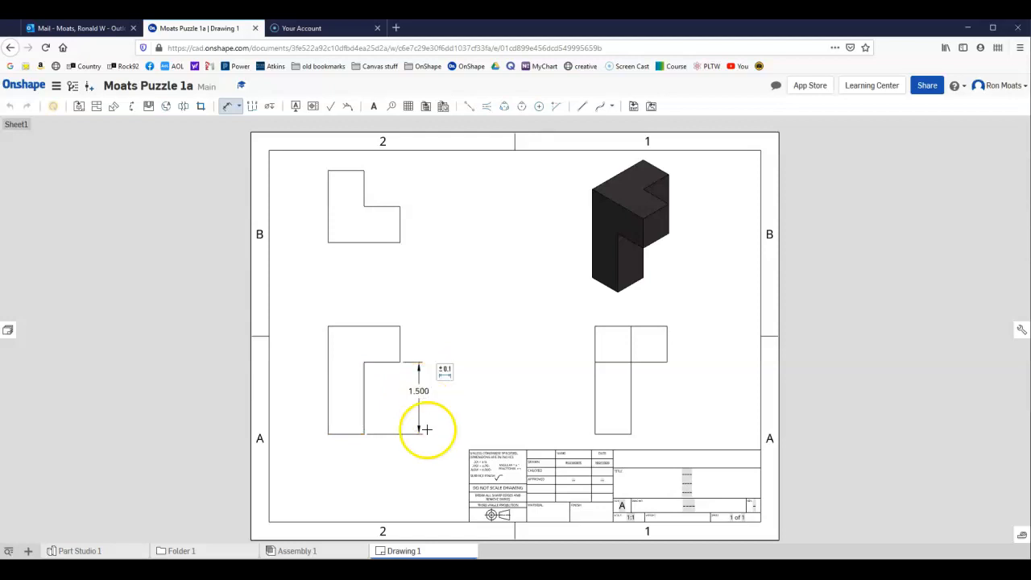
Dimension the front view's overall height from the bottom edge to the top edge, placing it outside the existing height dimension.
{"action": "left_click", "coordinate": [353, 433]}
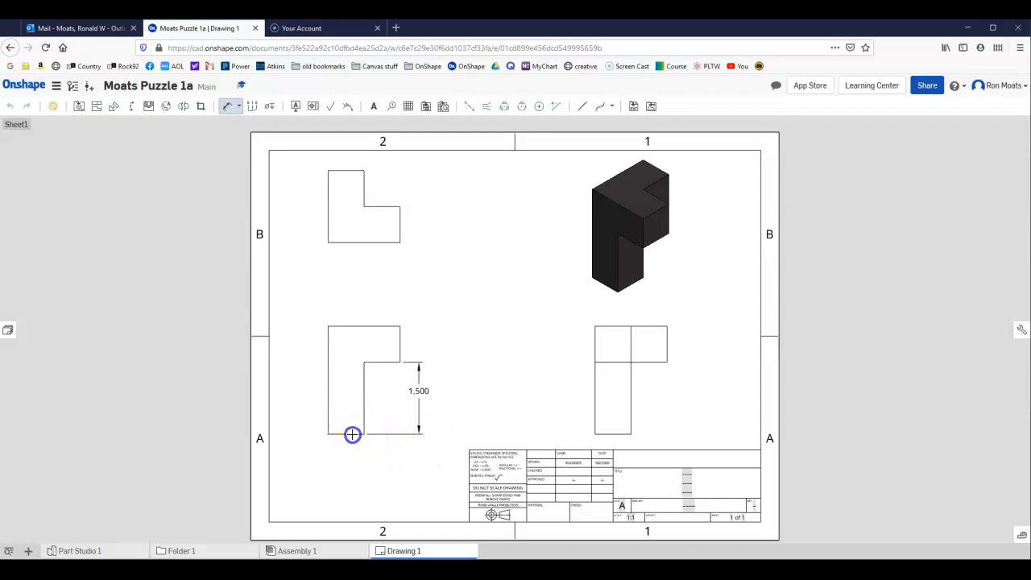
{"action": "left_click", "coordinate": [377, 325]}
{"action": "left_click", "coordinate": [445, 368]}
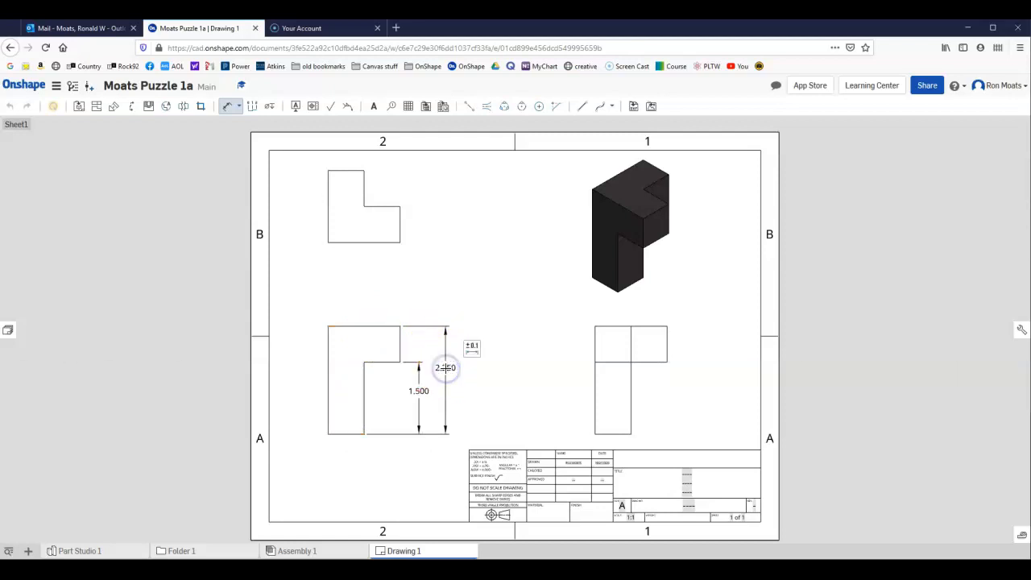
{"action": "left_click", "coordinate": [468, 389]}
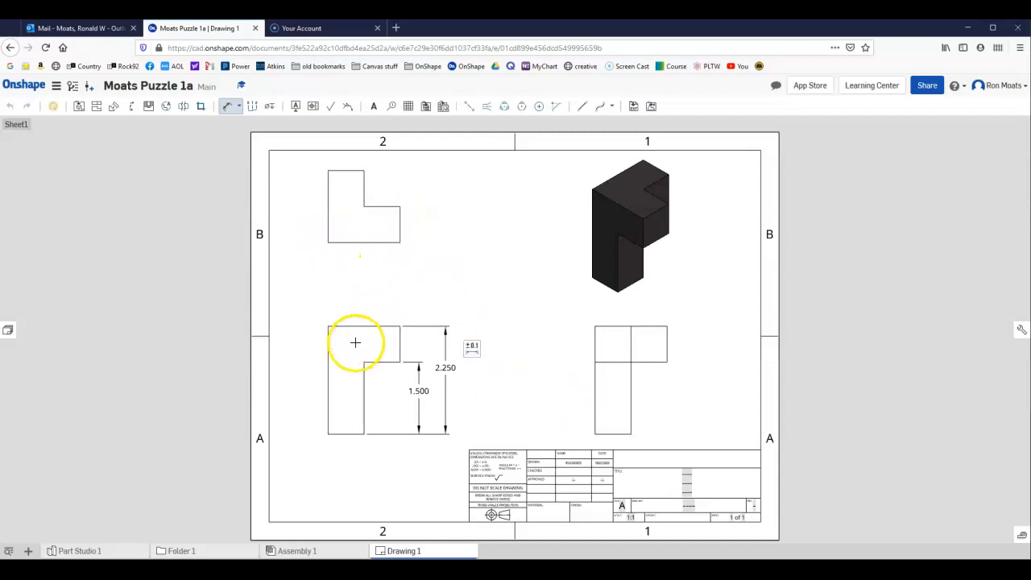
Dimension the width of the vertical leg in the front view, placing it above the view.
{"action": "left_click", "coordinate": [328, 361]}
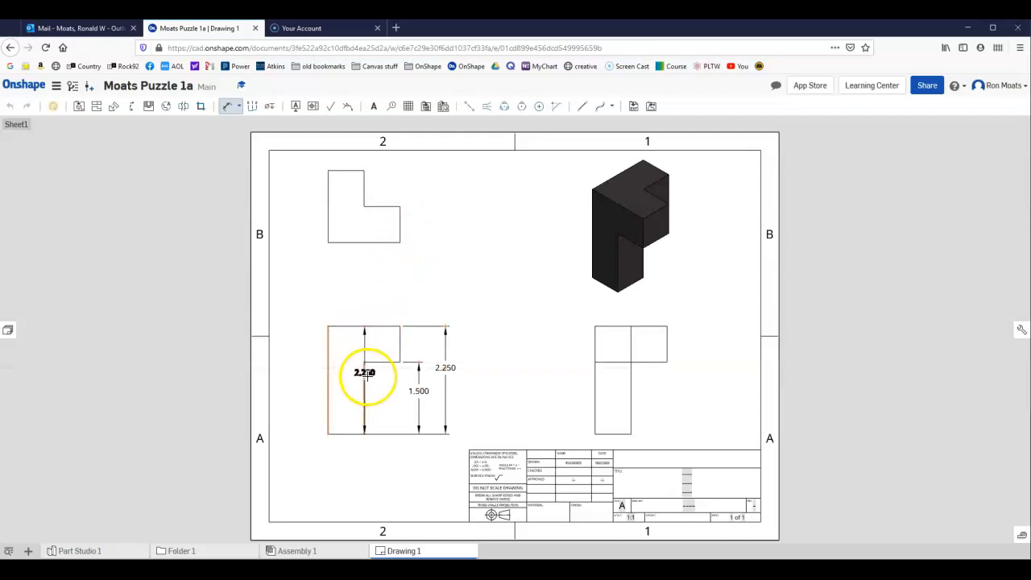
{"action": "left_click", "coordinate": [364, 377]}
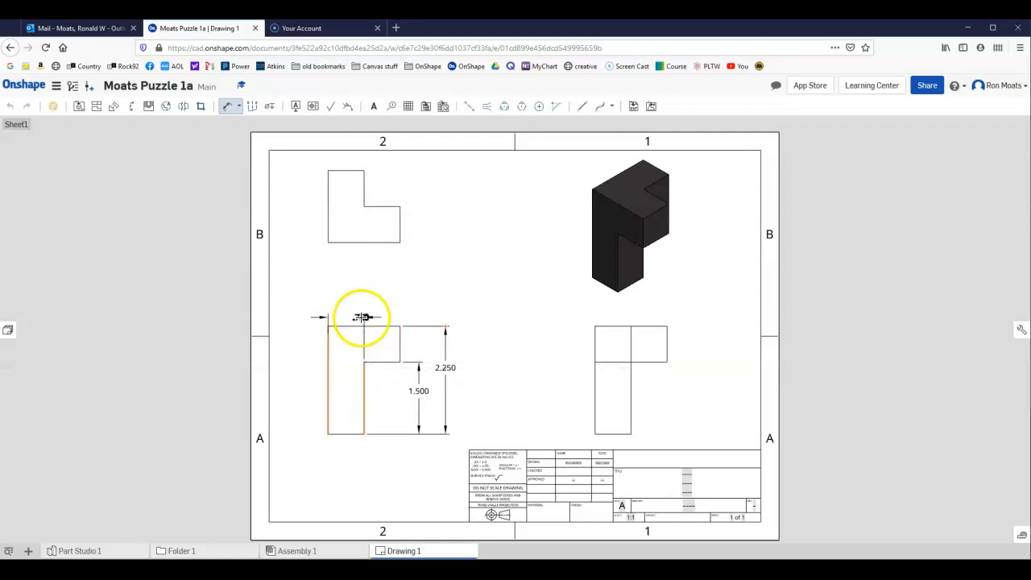
{"action": "left_click", "coordinate": [362, 307]}
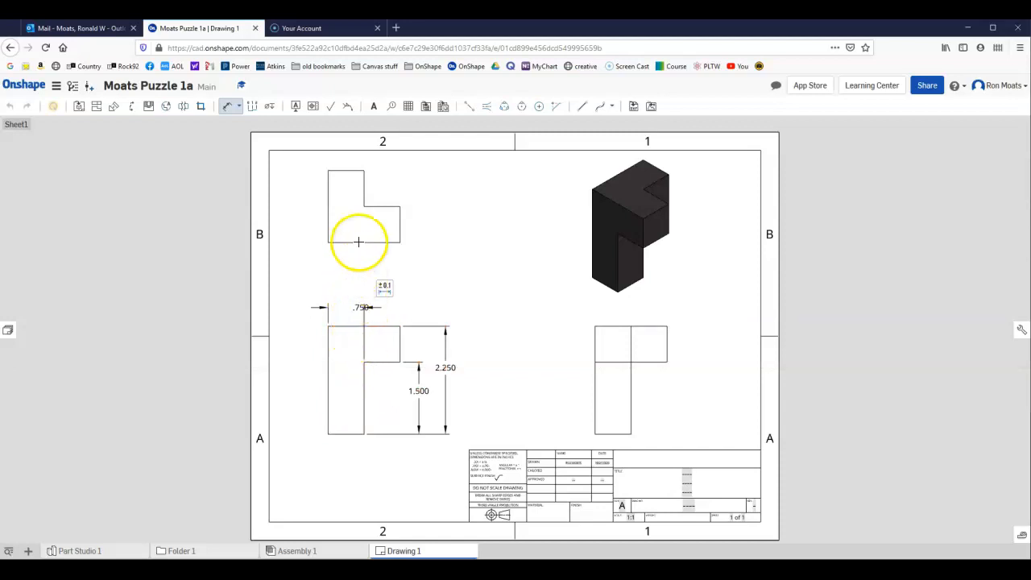
Dimension the width of the narrow arm in the top view, placing it below the view, and finish dimensioning.
{"action": "left_click", "coordinate": [329, 198]}
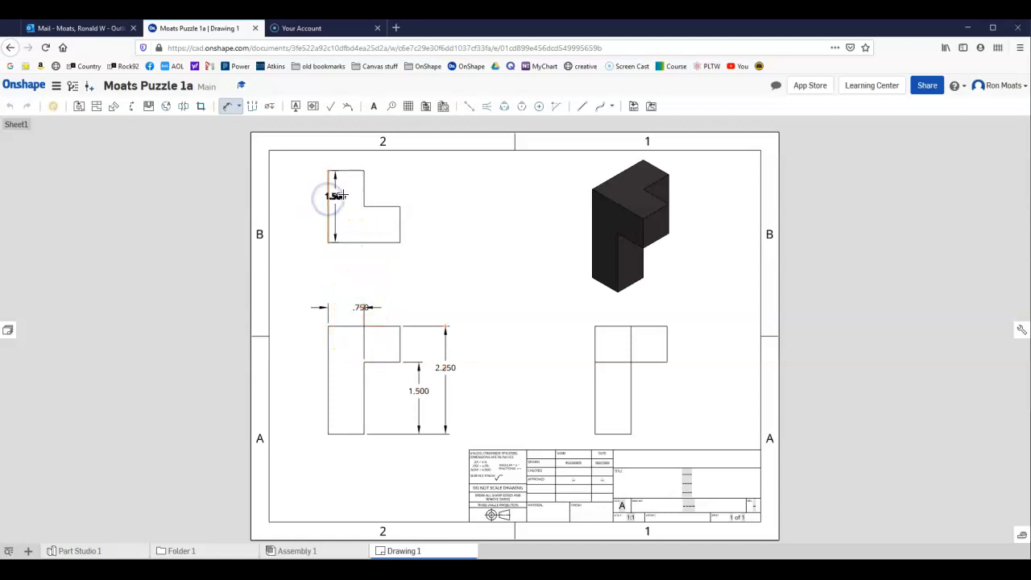
{"action": "left_click", "coordinate": [365, 199]}
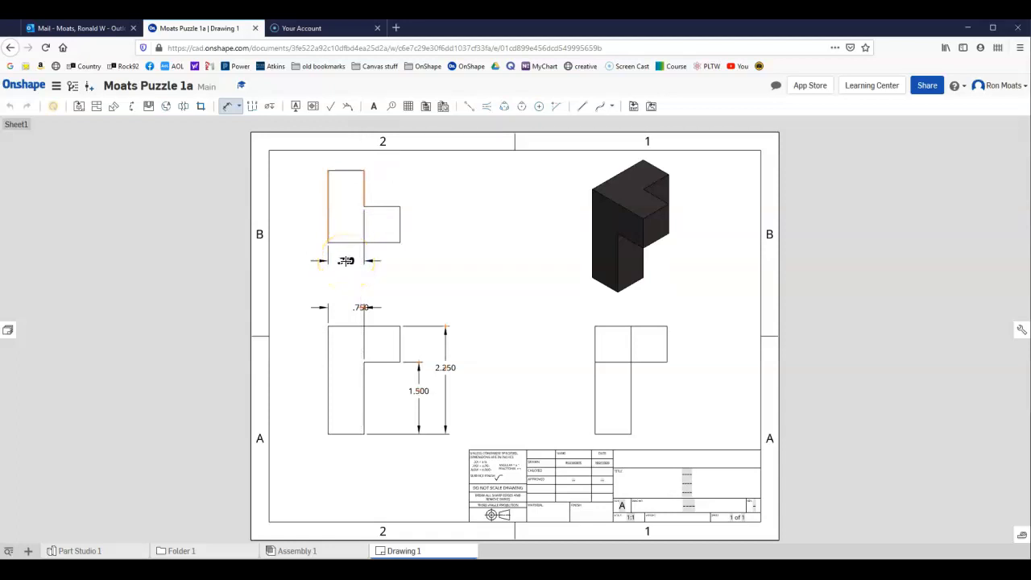
{"action": "left_click", "coordinate": [345, 261]}
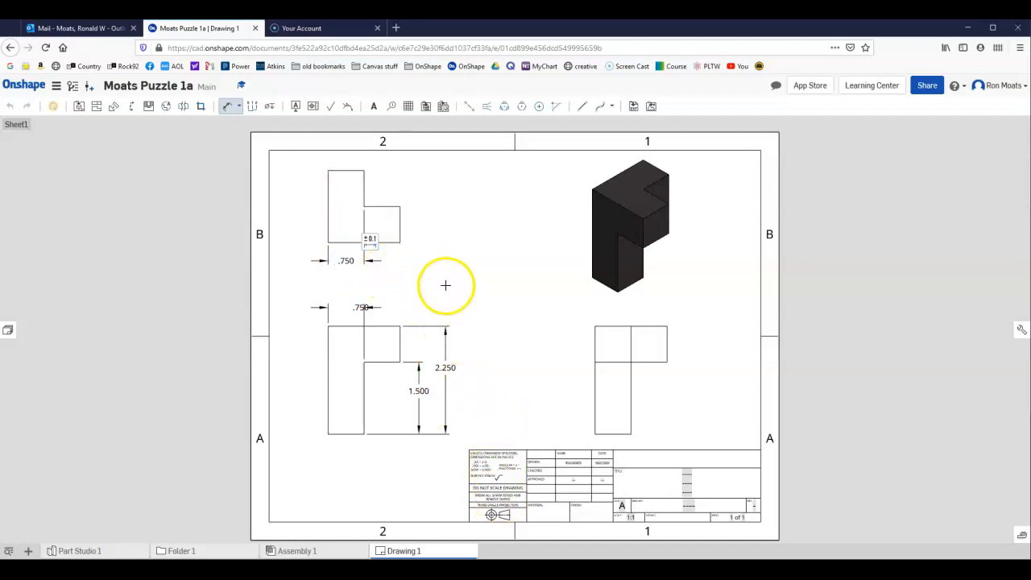
{"action": "key", "text": "Escape"}
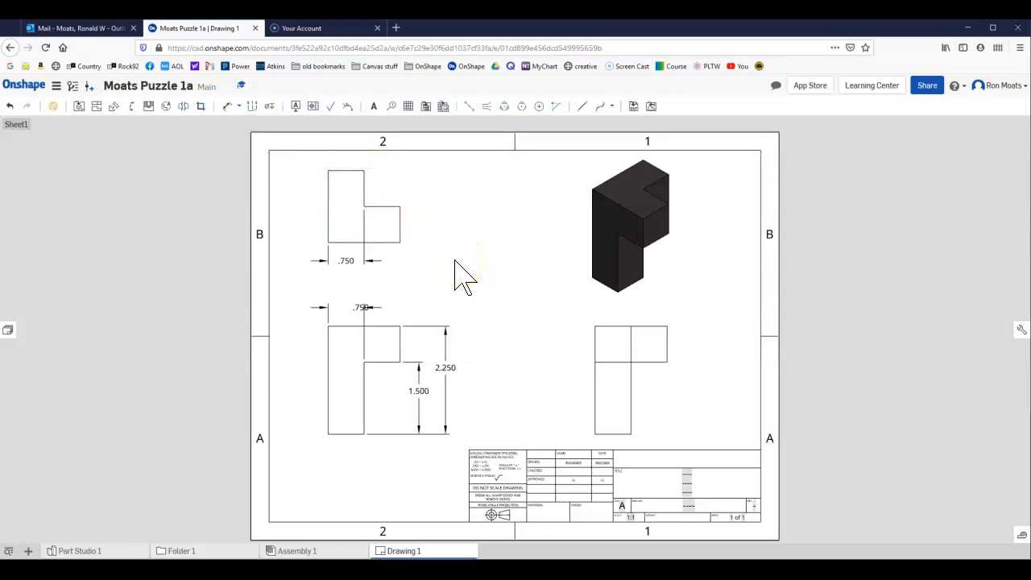
Change the orientation of the front view to Back.
{"action": "right_click", "coordinate": [390, 327]}
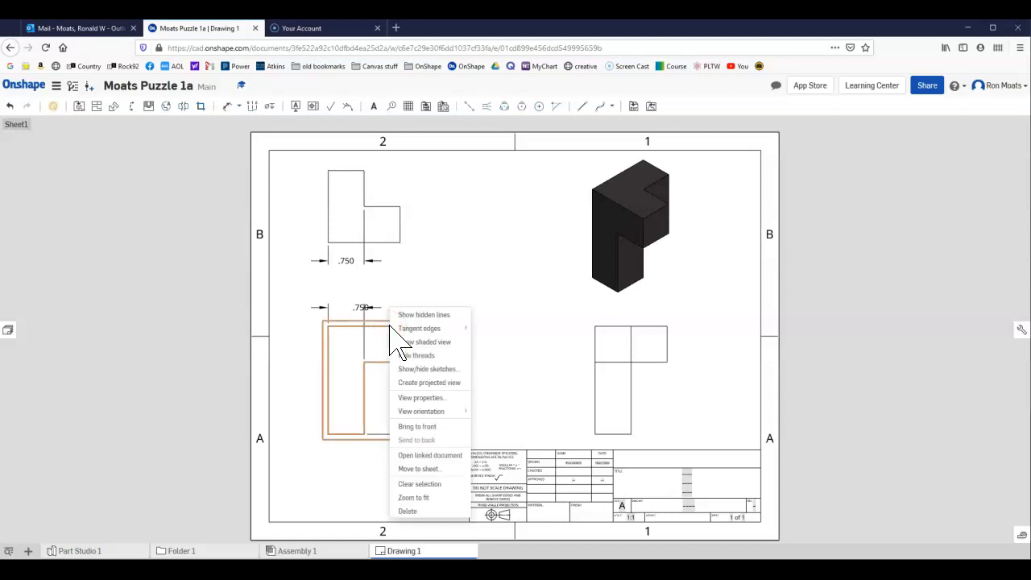
{"action": "left_click", "coordinate": [432, 332]}
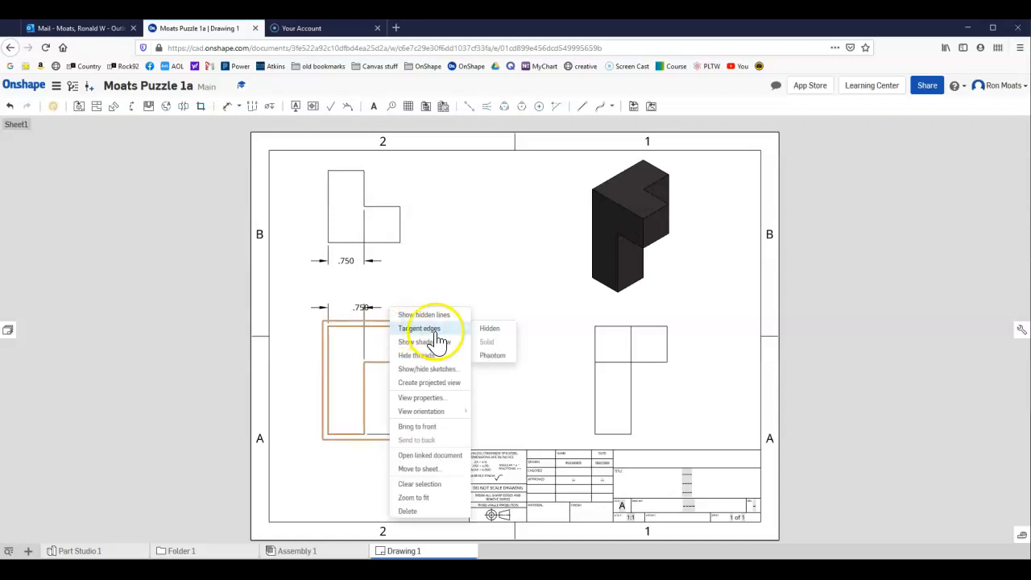
{"action": "mouse_move", "coordinate": [450, 412]}
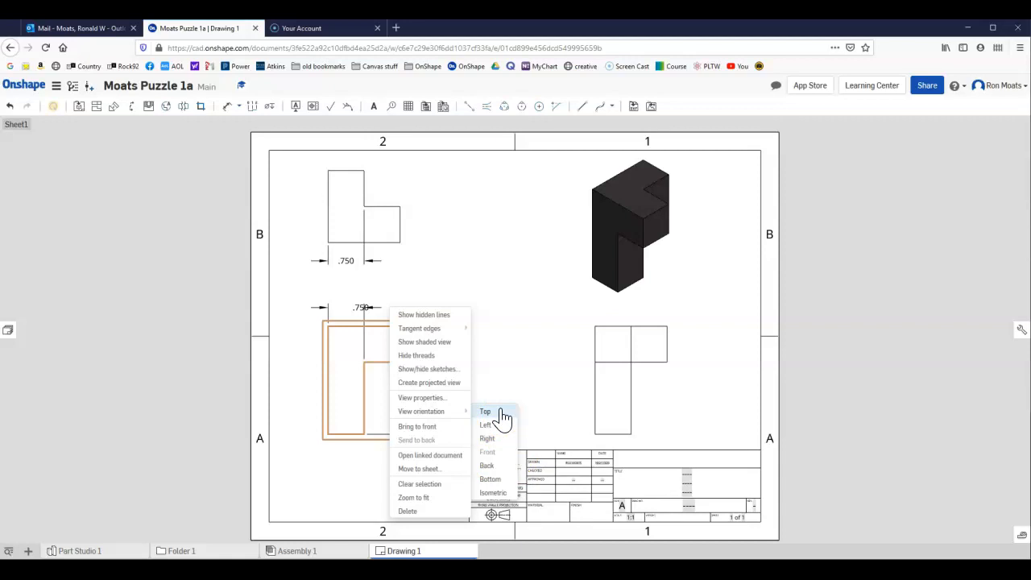
{"action": "left_click", "coordinate": [490, 466]}
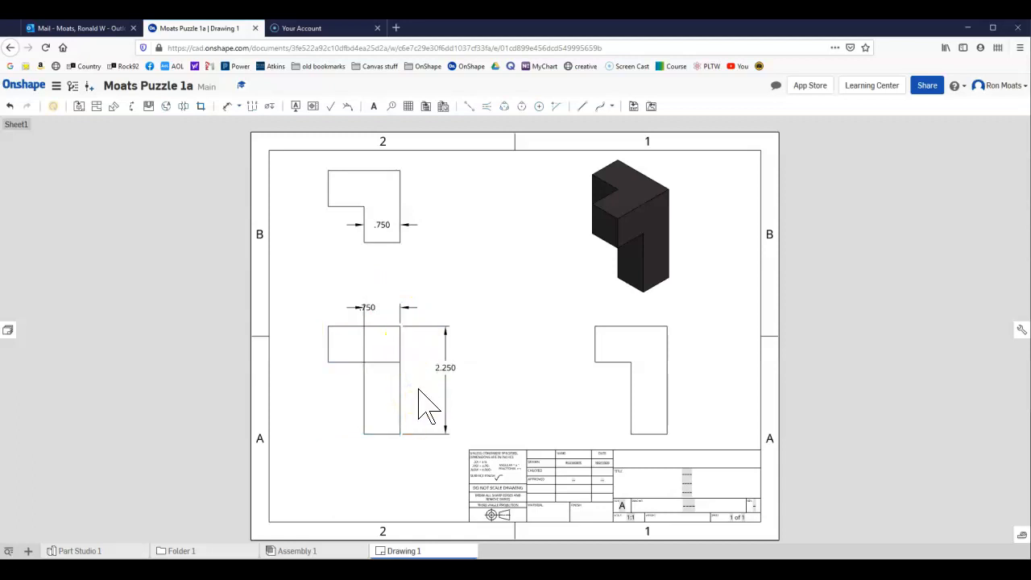
Delete the leg-width dimension above the base view and the width dimension in the top view.
{"action": "left_click", "coordinate": [368, 308]}
{"action": "key", "text": "Delete"}
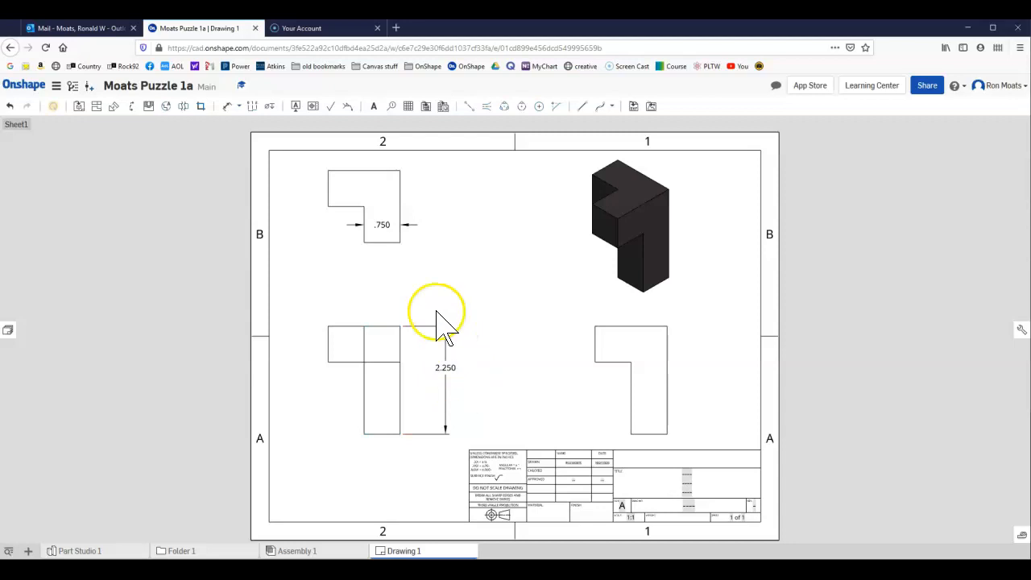
{"action": "key", "text": "Delete"}
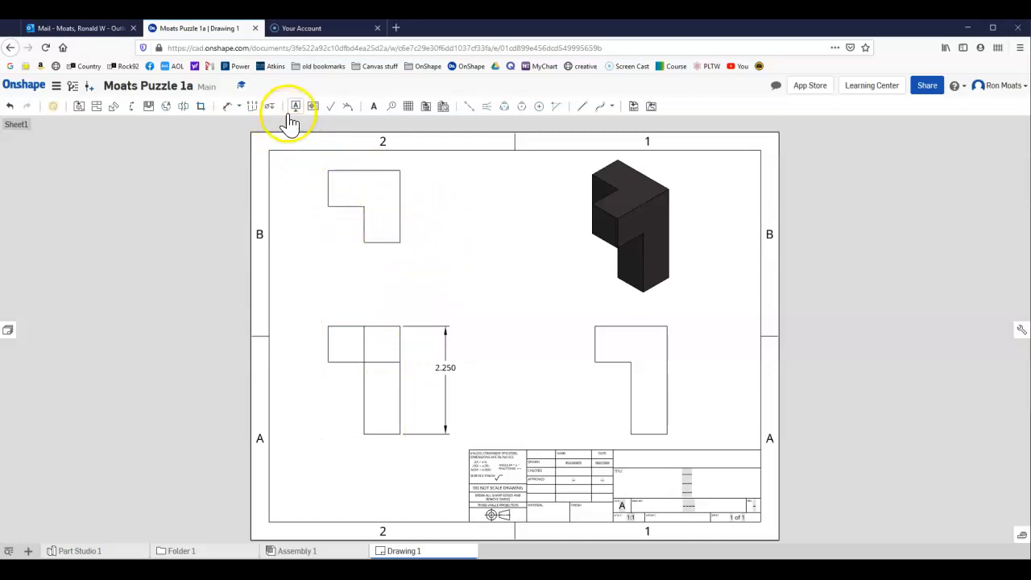
Dimension the depth of the wide upper arm in the top view, placing it beside the view.
{"action": "left_click", "coordinate": [229, 113]}
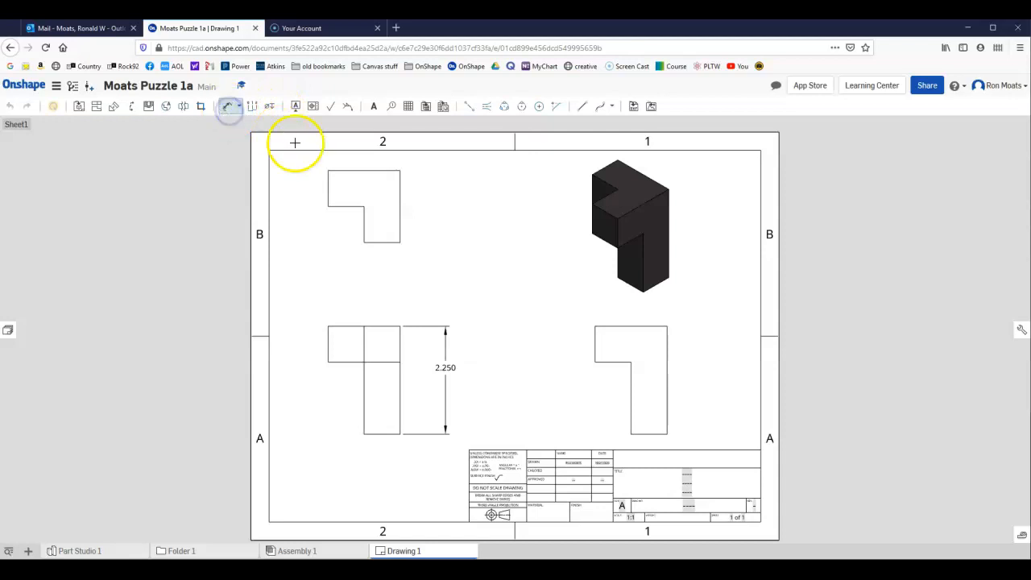
{"action": "left_click", "coordinate": [351, 169]}
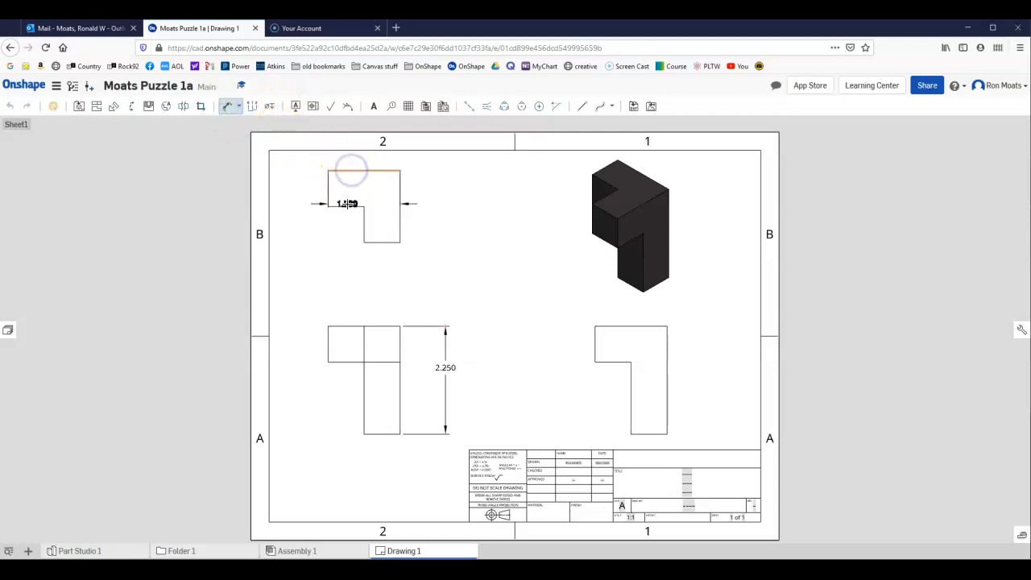
{"action": "left_click", "coordinate": [348, 204]}
{"action": "left_click", "coordinate": [421, 202]}
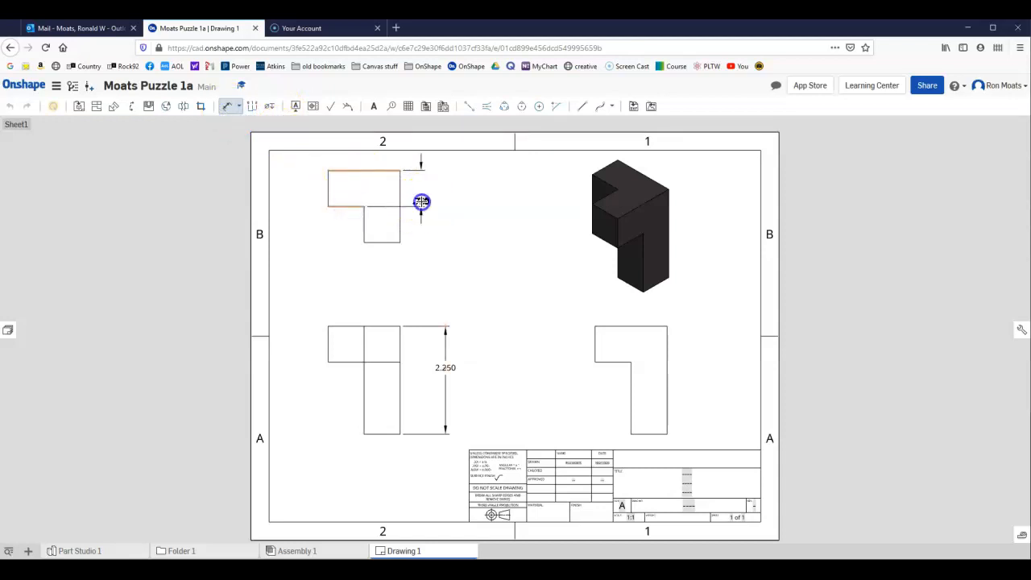
Dimension the width of the vertical leg in the right view, placing it above the view.
{"action": "left_click", "coordinate": [632, 375]}
{"action": "left_click", "coordinate": [670, 370]}
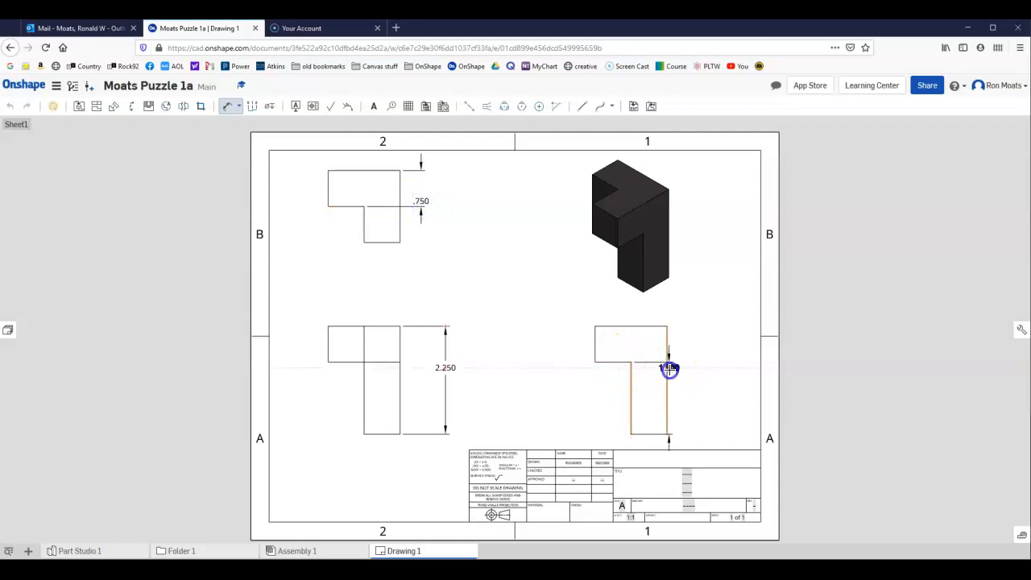
{"action": "left_click", "coordinate": [648, 316]}
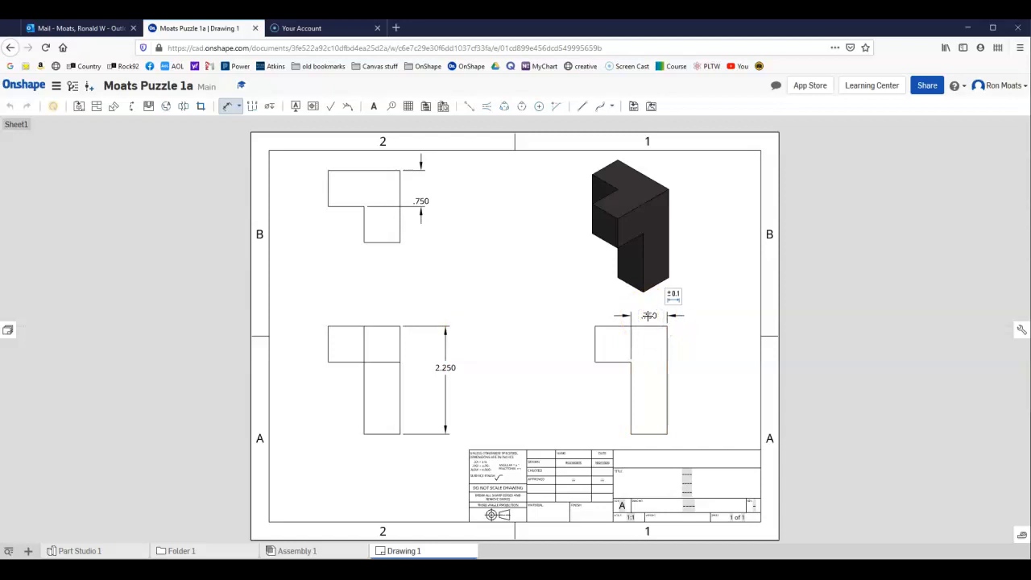
{"action": "left_click", "coordinate": [553, 271]}
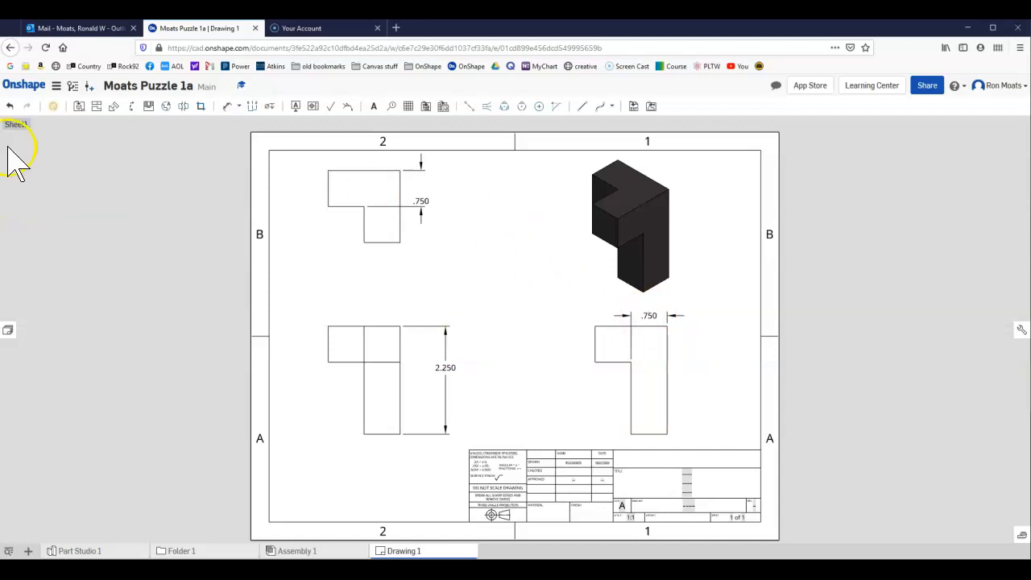
Undo the dimensions added to the top and right views and delete the base view's overall height dimension.
{"action": "left_click", "coordinate": [9, 108]}
{"action": "left_click", "coordinate": [446, 368]}
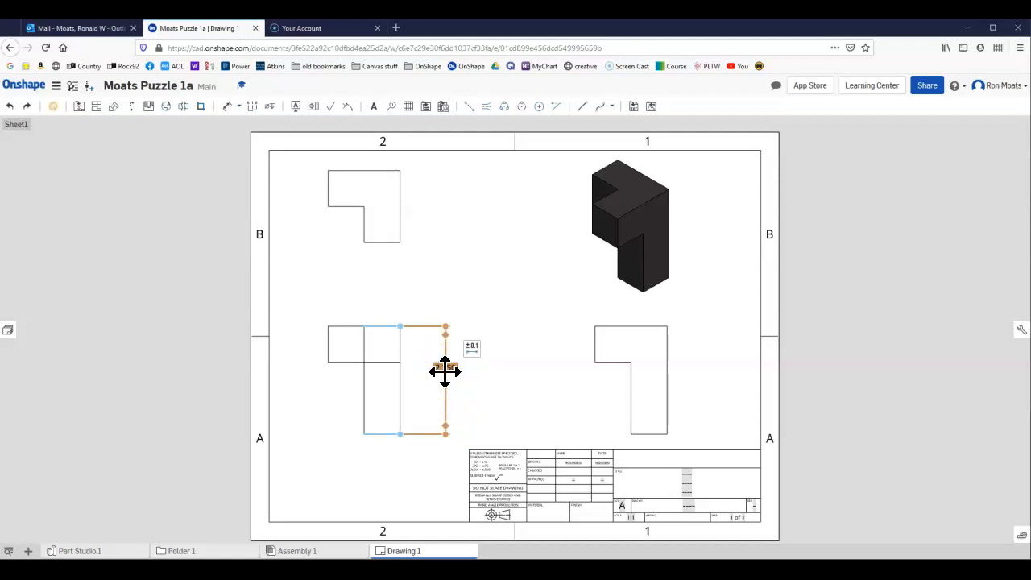
{"action": "key", "text": "Delete"}
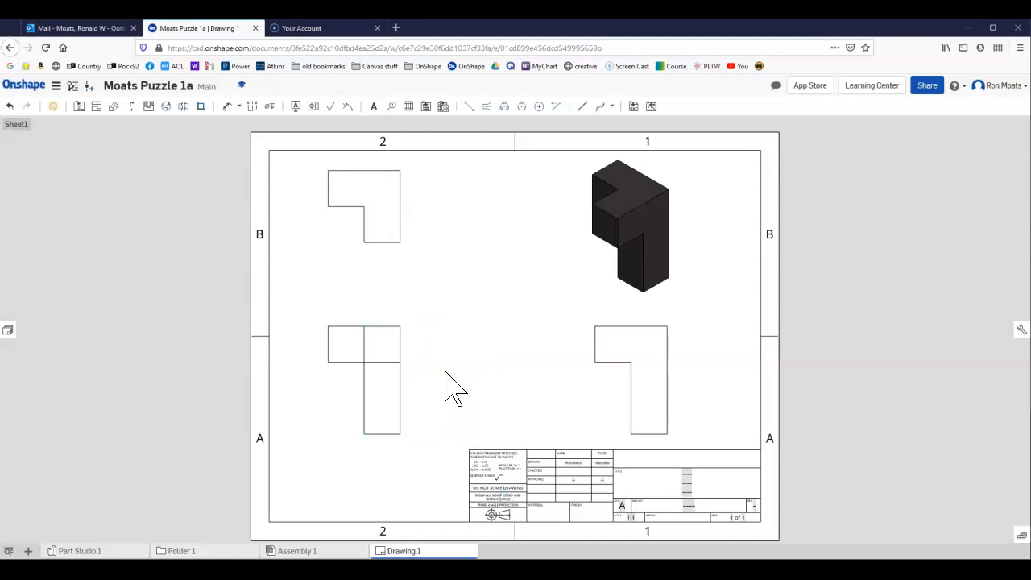
Change the orientation of the base view to Right.
{"action": "left_click", "coordinate": [406, 346]}
{"action": "right_click", "coordinate": [402, 337]}
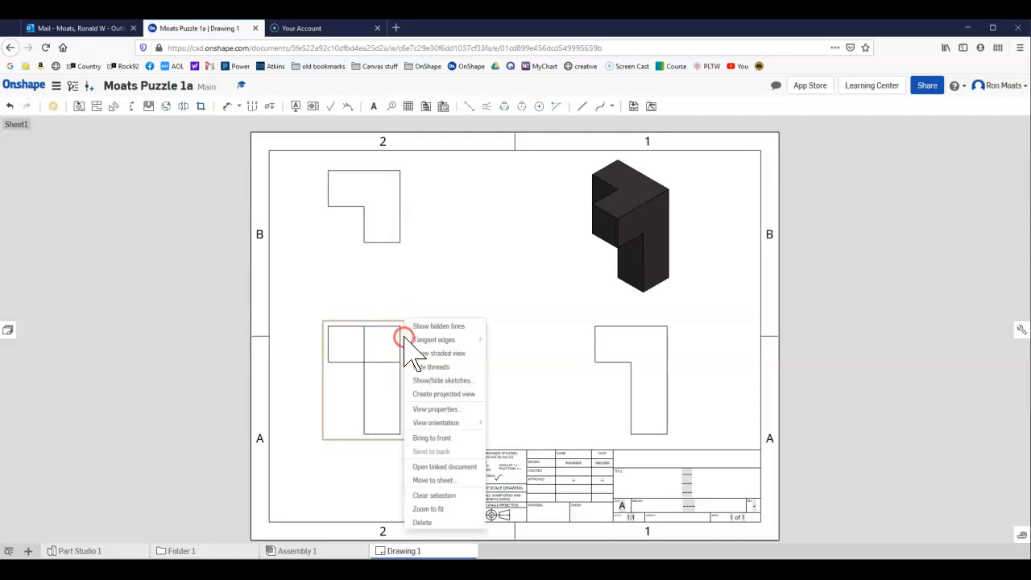
{"action": "mouse_move", "coordinate": [435, 427]}
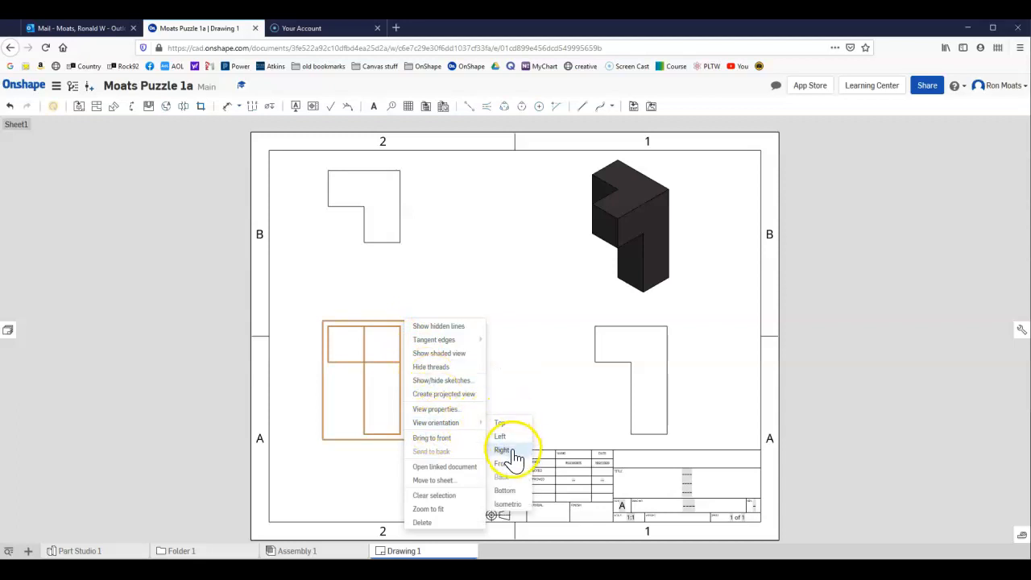
{"action": "left_click", "coordinate": [513, 449]}
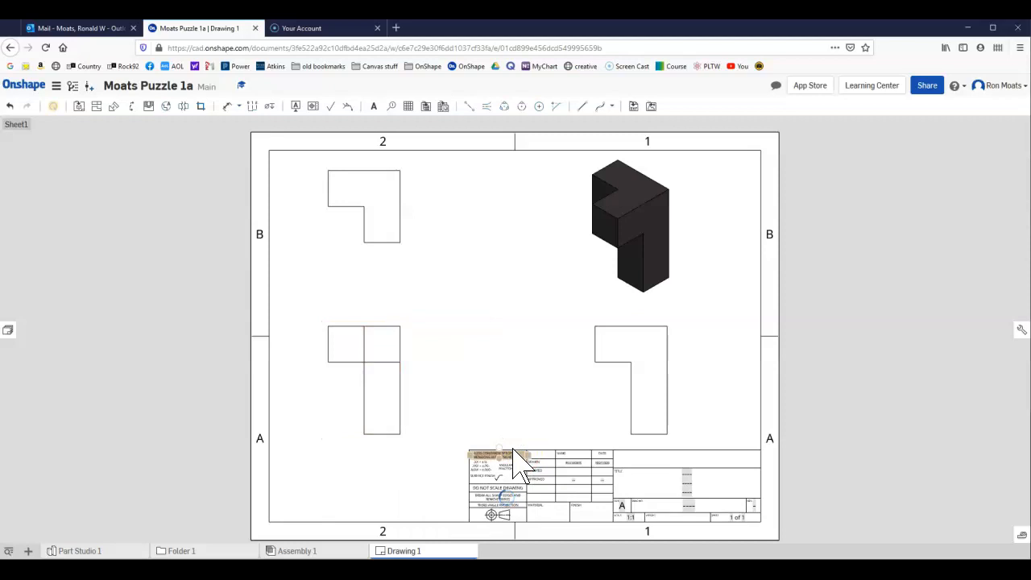
{"action": "left_click", "coordinate": [513, 439]}
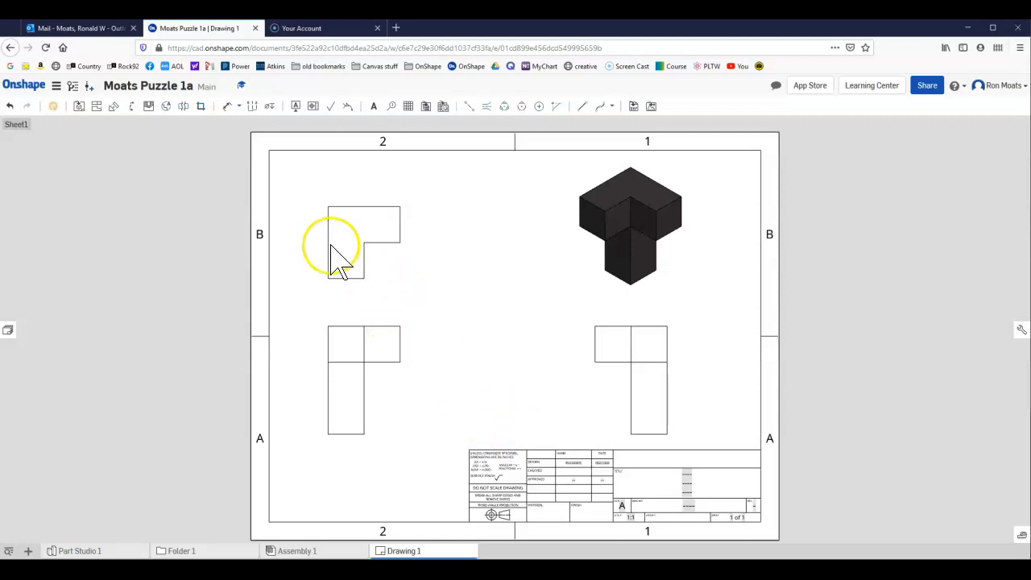
Dimension the vertical distance in the reoriented base view from the bottom edge to the overhang's underside, placing it beside the view.
{"action": "left_click", "coordinate": [228, 111]}
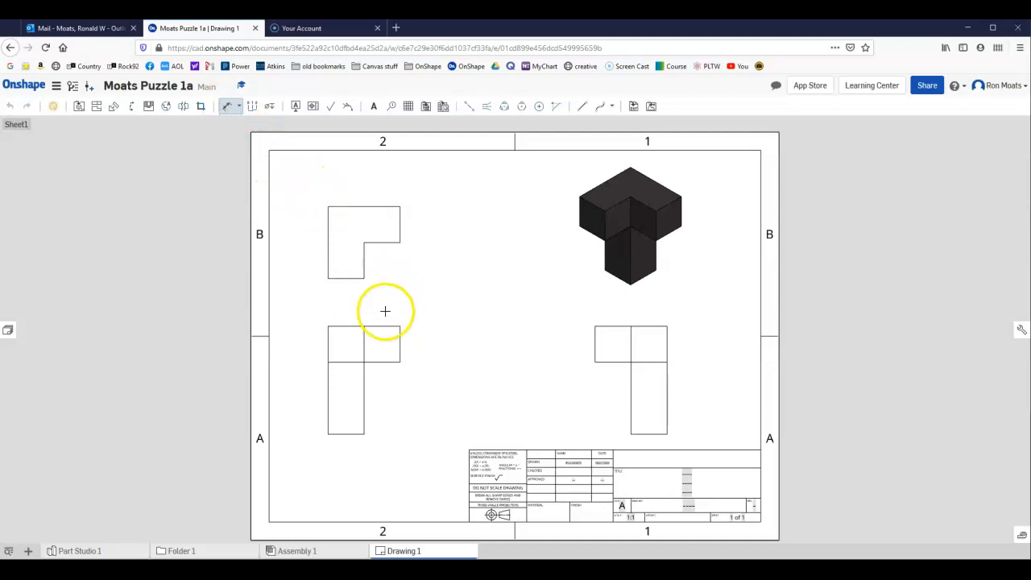
{"action": "left_click", "coordinate": [354, 435]}
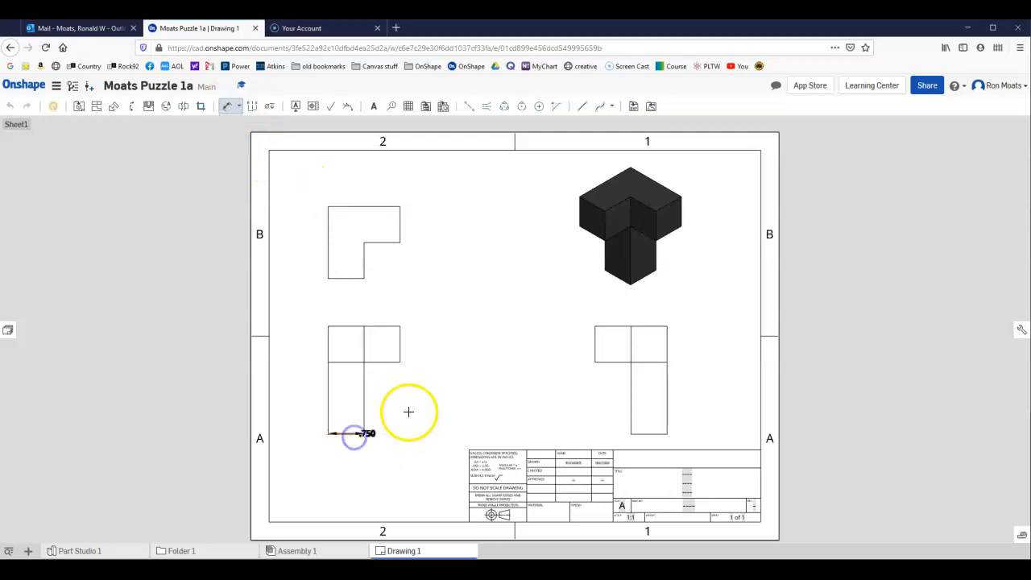
{"action": "left_click", "coordinate": [396, 363]}
{"action": "left_click", "coordinate": [420, 392]}
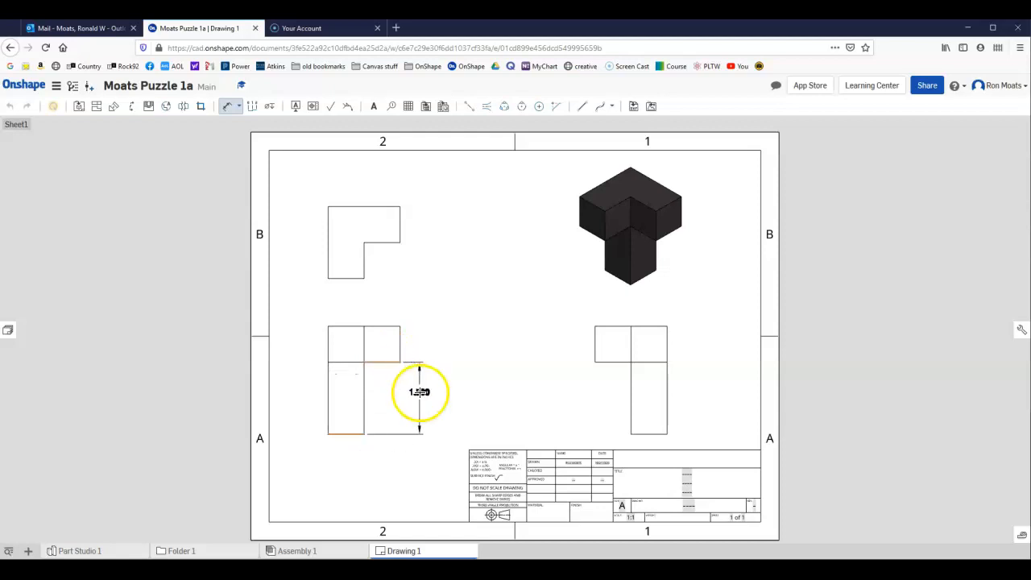
{"action": "left_click", "coordinate": [420, 393]}
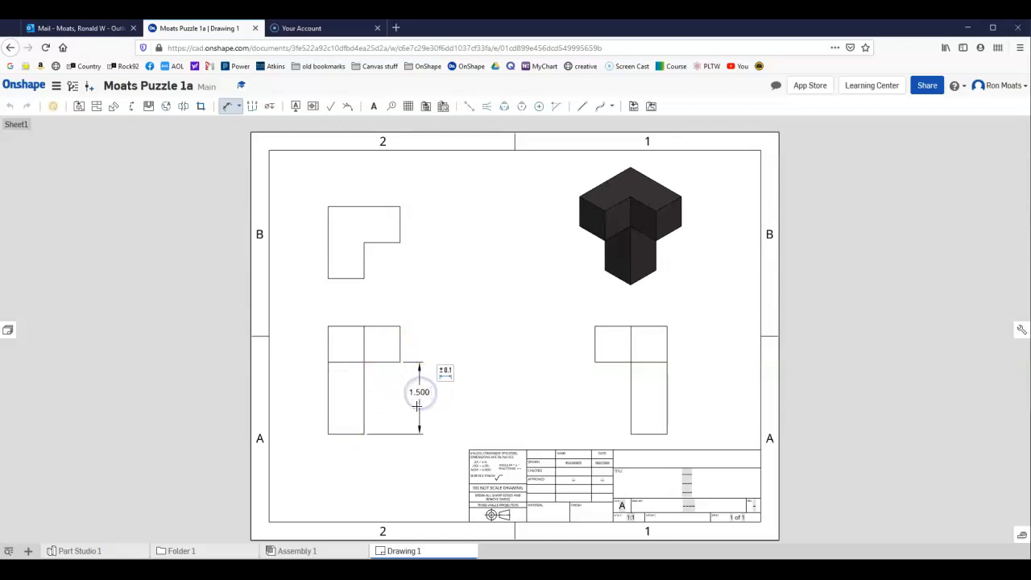
Dimension the overall height of the base view, placing it outside the dimension that runs to the overhang's underside.
{"action": "left_click", "coordinate": [354, 435]}
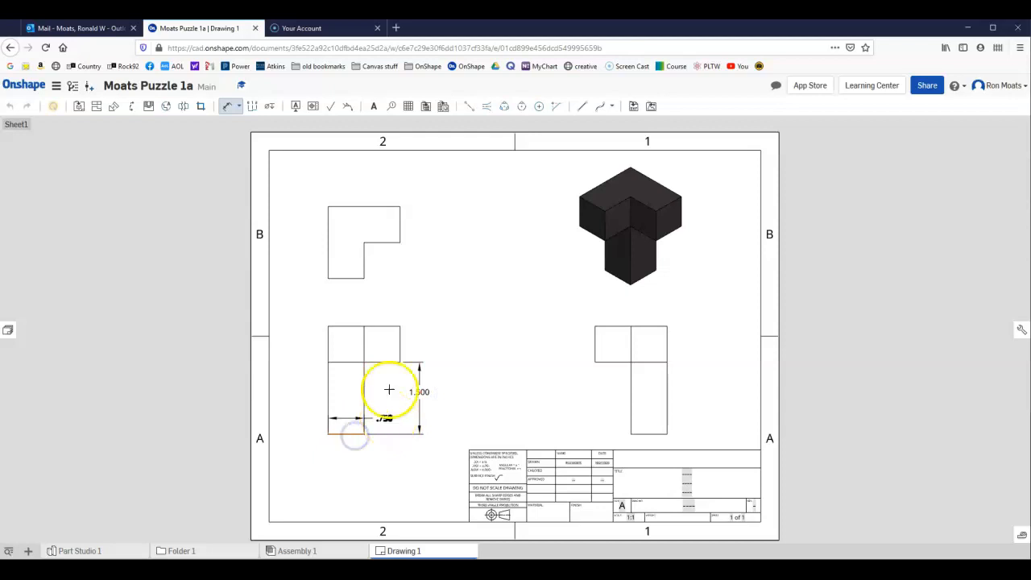
{"action": "left_click", "coordinate": [393, 326]}
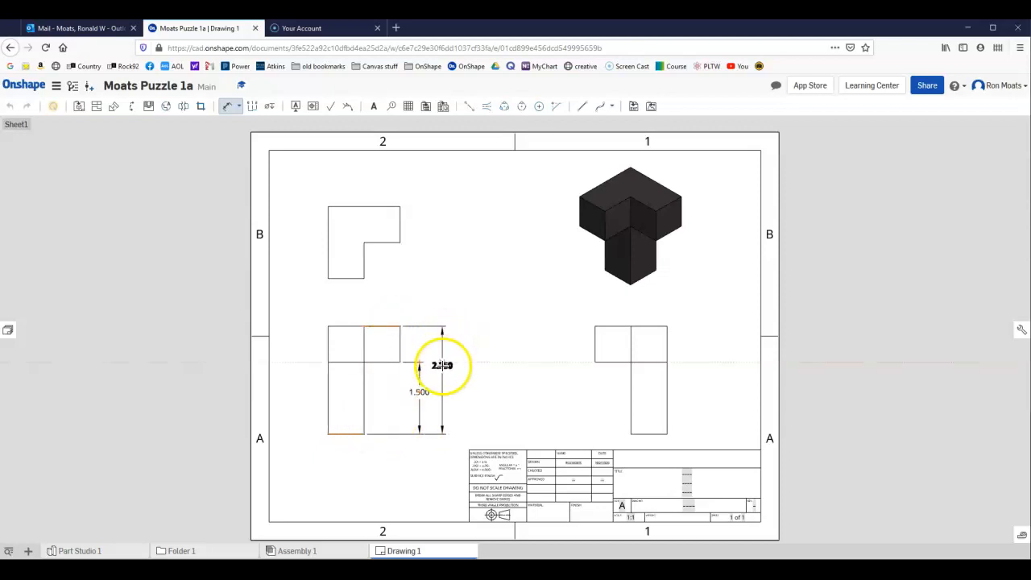
{"action": "left_click", "coordinate": [442, 365]}
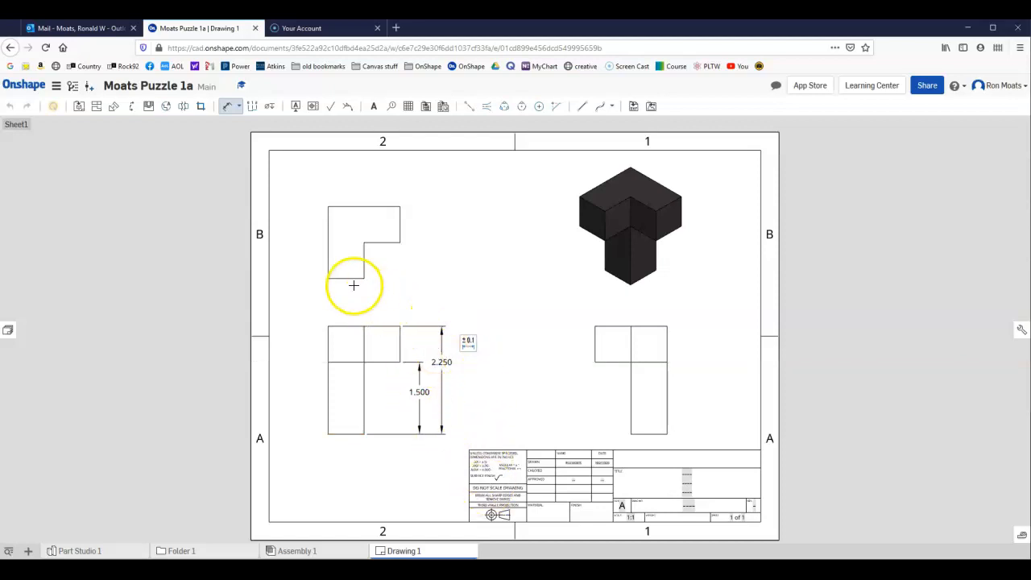
Dimension the vertical leg's width above the base view and stack the view's overall width dimension above it.
{"action": "left_click", "coordinate": [328, 266]}
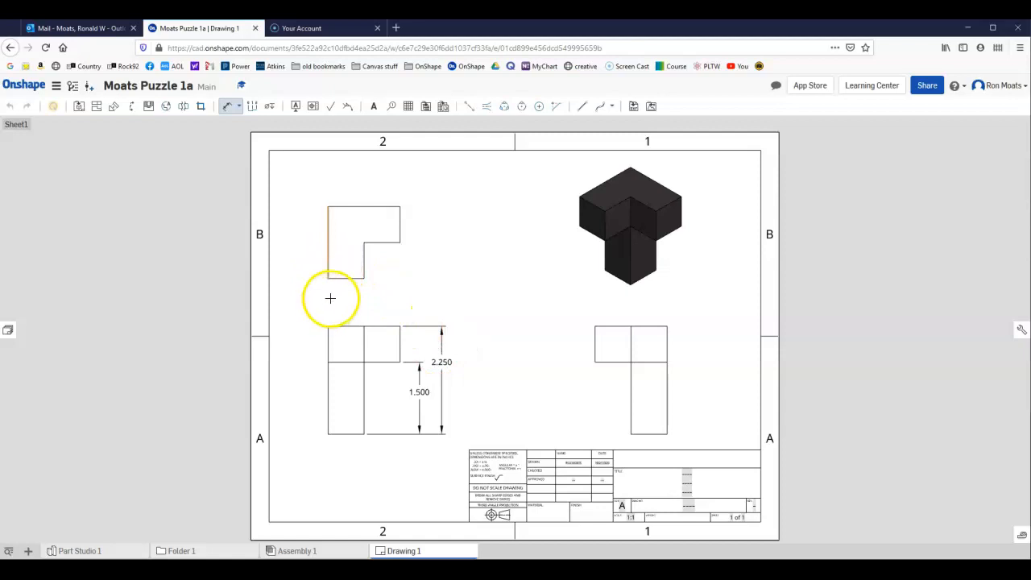
{"action": "left_click", "coordinate": [328, 332]}
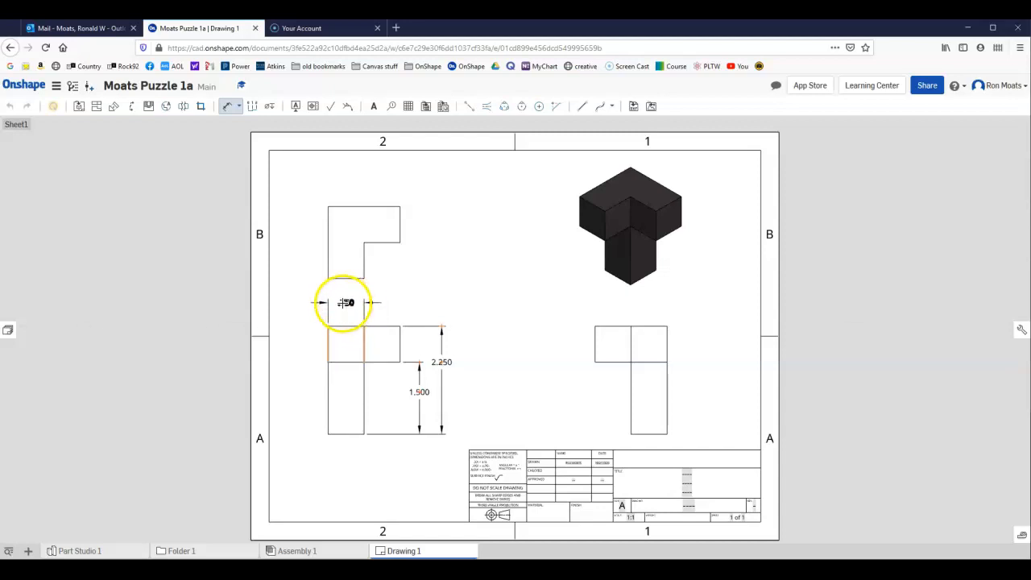
{"action": "left_click", "coordinate": [341, 302]}
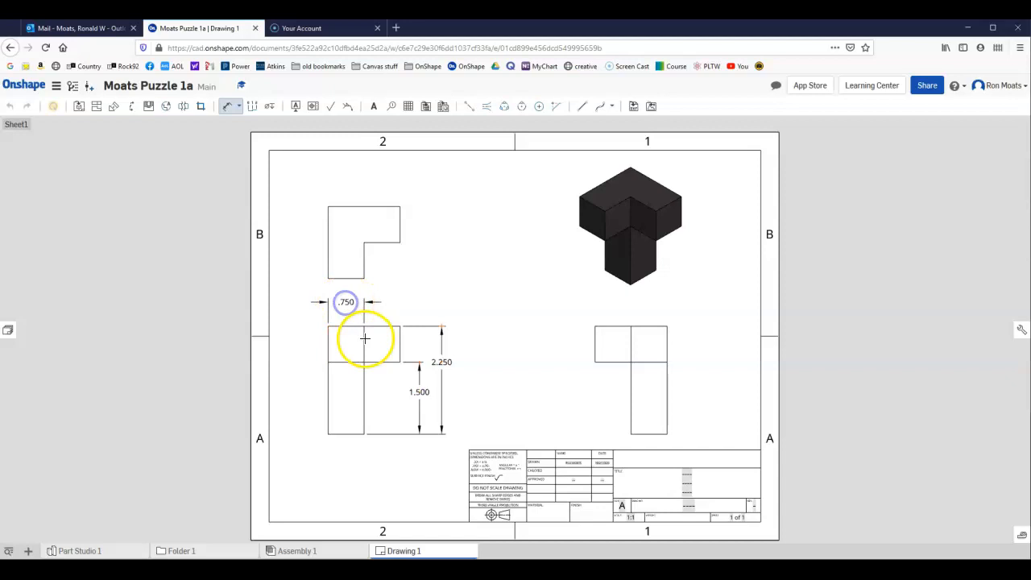
{"action": "left_click", "coordinate": [328, 333]}
{"action": "left_click", "coordinate": [397, 335]}
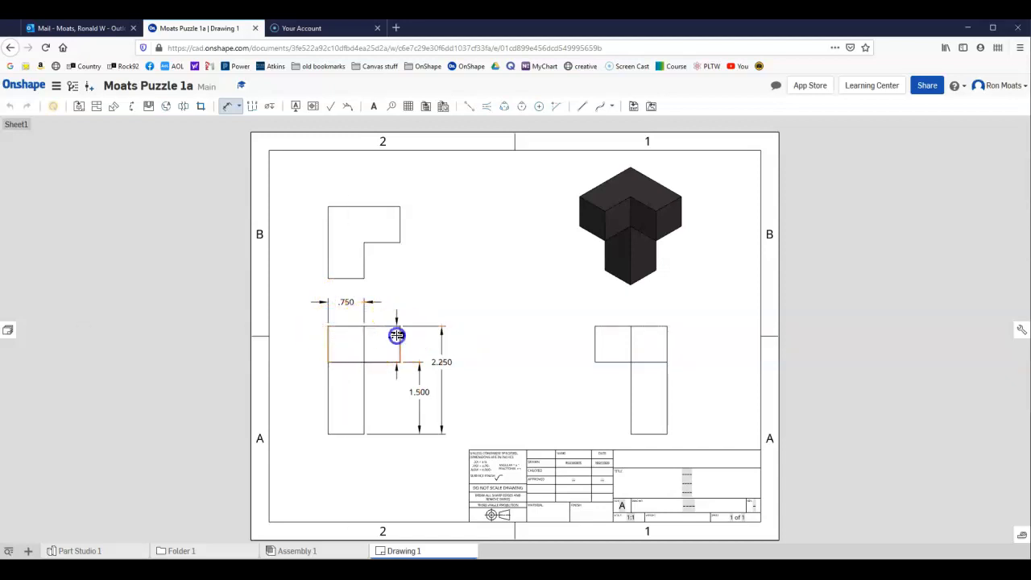
{"action": "left_click", "coordinate": [364, 290]}
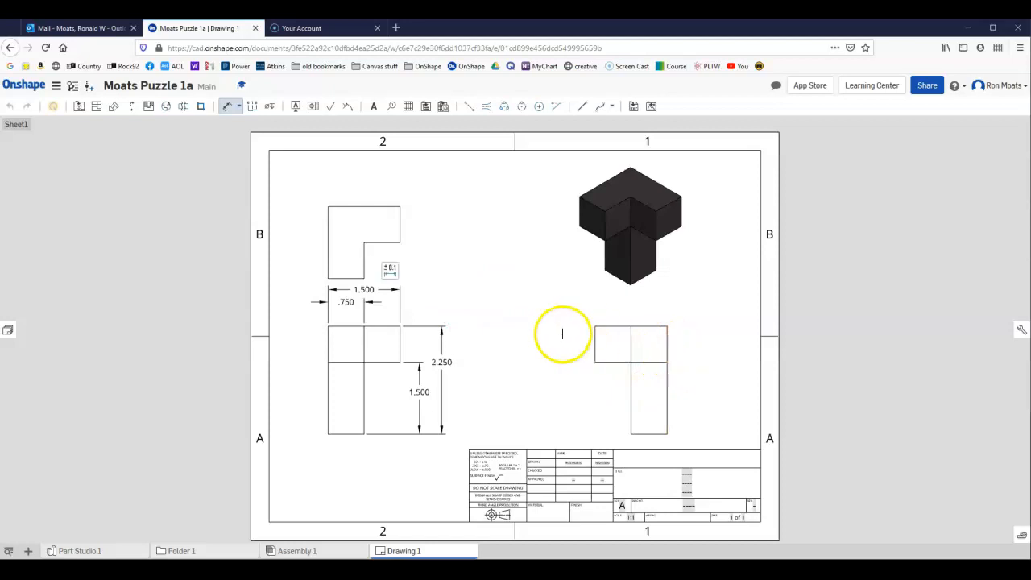
Dimension the depth of the top view's horizontal arm and, outside it, the top view's overall depth.
{"action": "left_click", "coordinate": [399, 207]}
{"action": "left_click", "coordinate": [386, 207]}
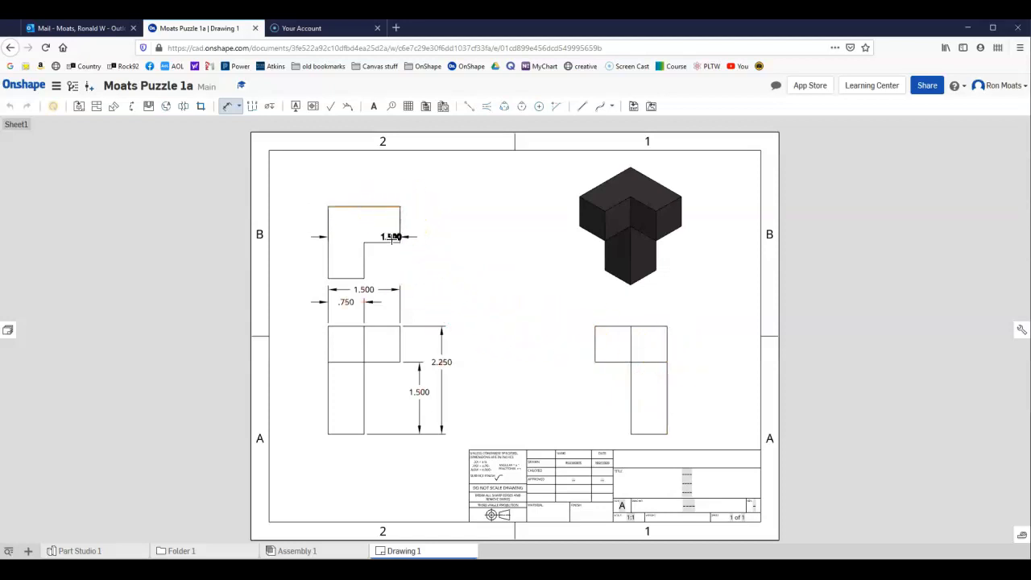
{"action": "left_click", "coordinate": [413, 223]}
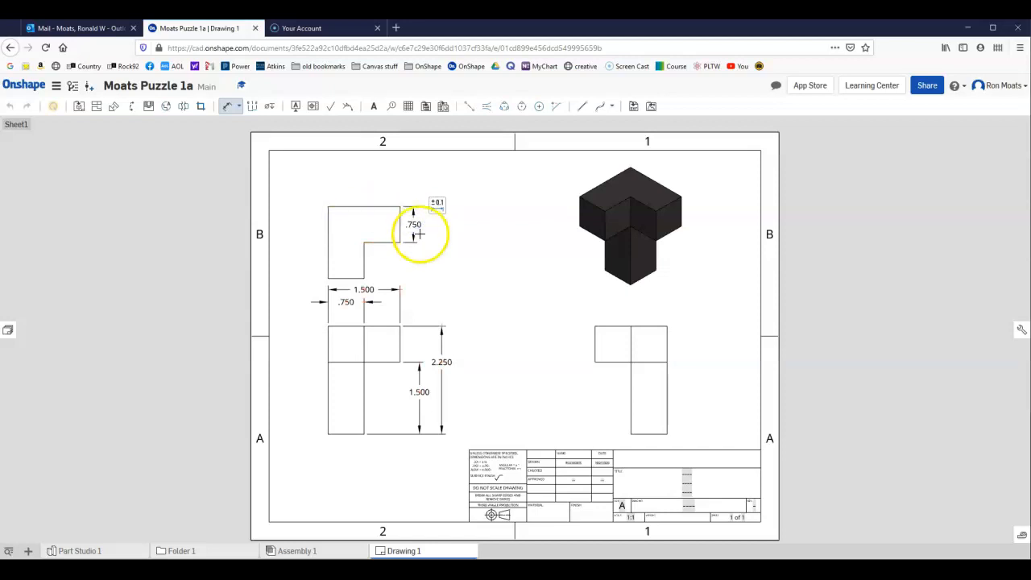
{"action": "left_click", "coordinate": [384, 207]}
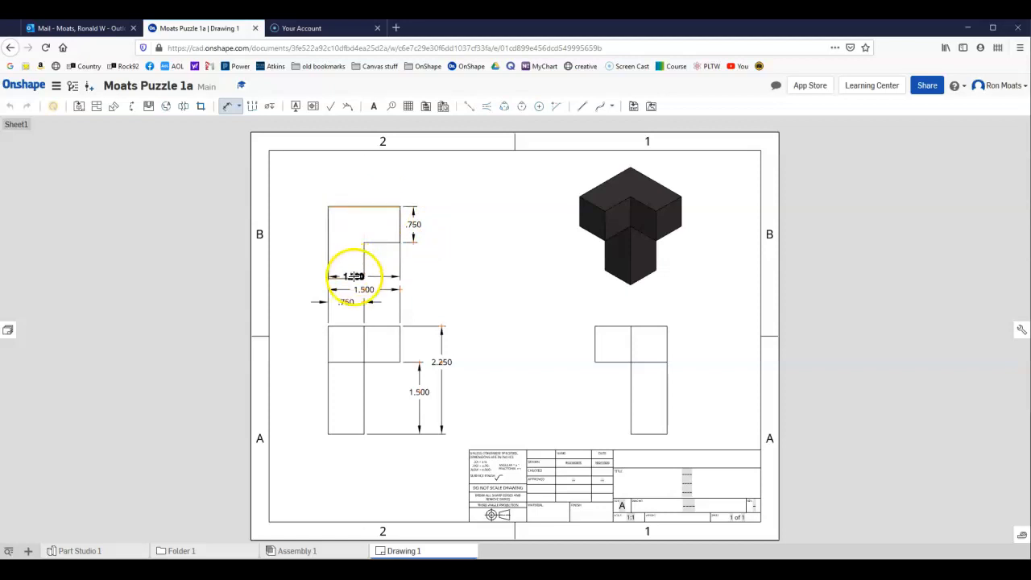
{"action": "left_click", "coordinate": [353, 278]}
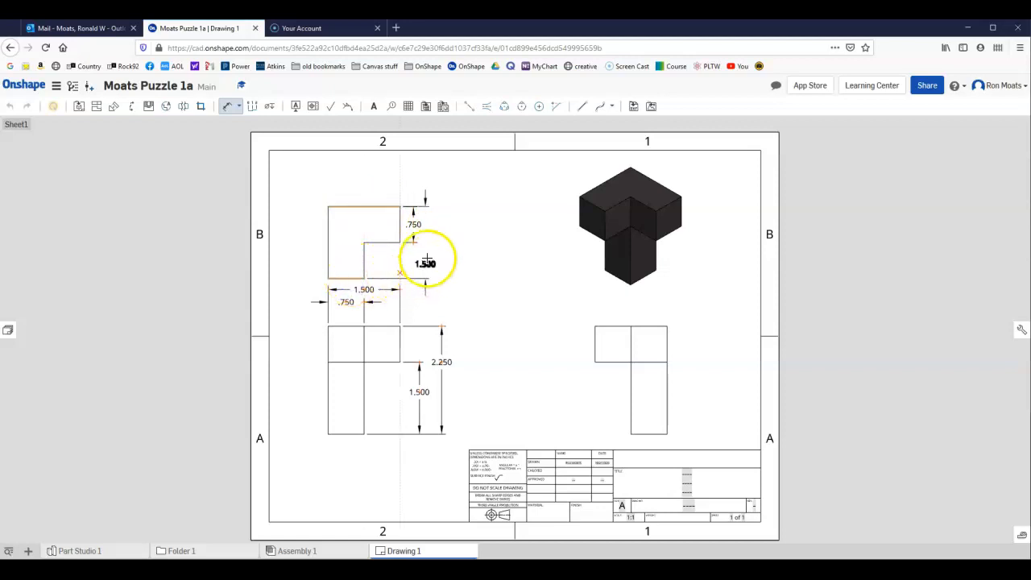
{"action": "left_click", "coordinate": [436, 243]}
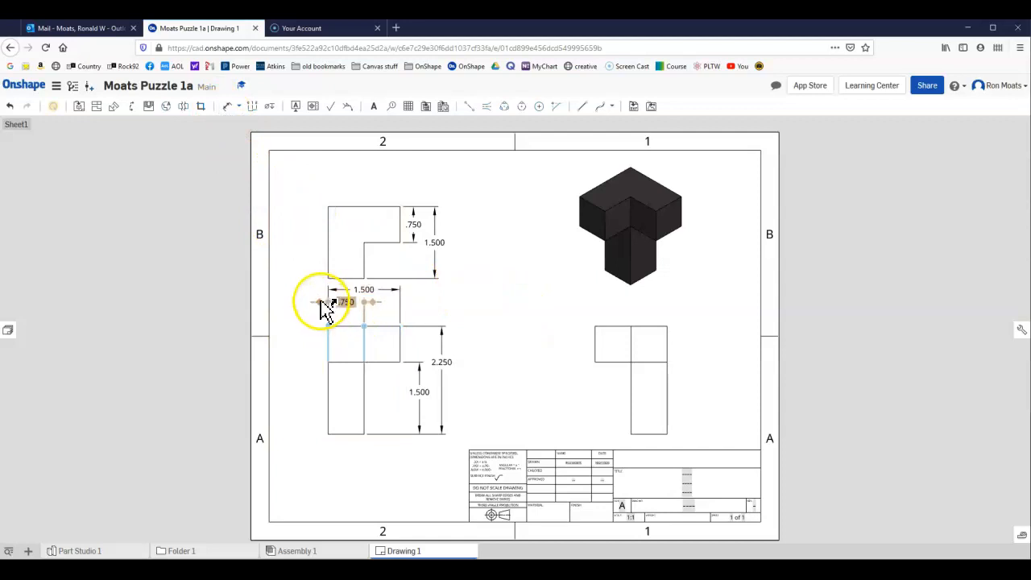
Bring the leg-width dimension's arrows inside its extension lines and move the top view up, away from the base view's dimensions.
{"action": "left_click_drag", "start_coordinate": [329, 301], "coordinate": [339, 300]}
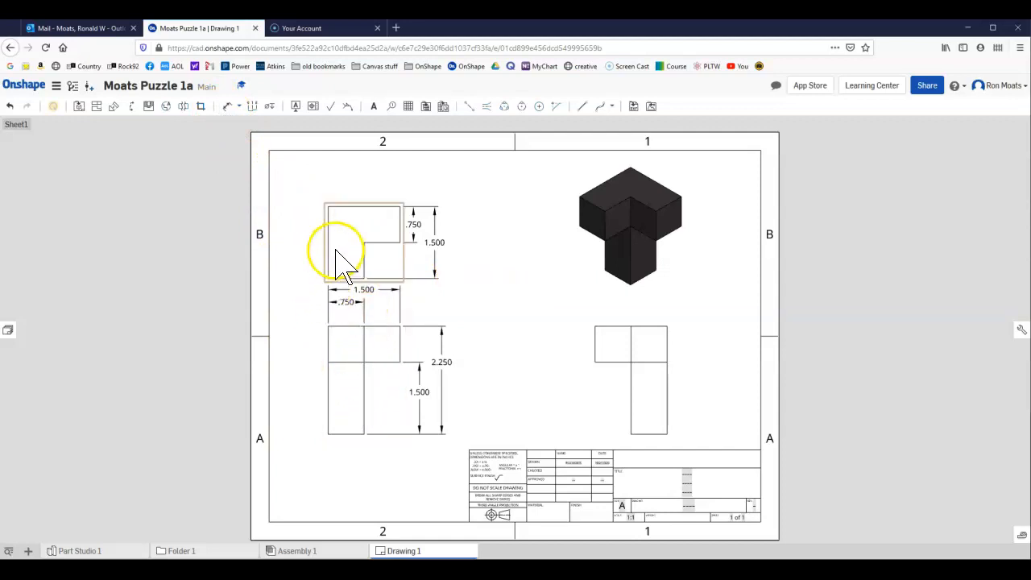
{"action": "left_click_drag", "start_coordinate": [346, 214], "coordinate": [341, 183]}
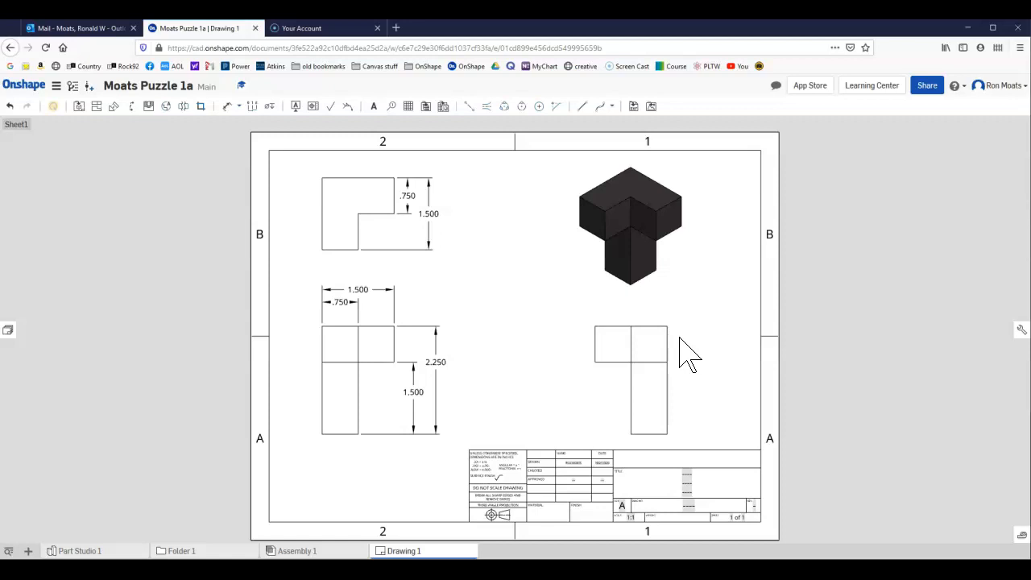
Examine the dimensioned views on the sheet and the name, date and approval fields of the title block.
{"action": "scroll", "coordinate": [681, 355], "scroll_direction": "up", "scroll_amount": 3}
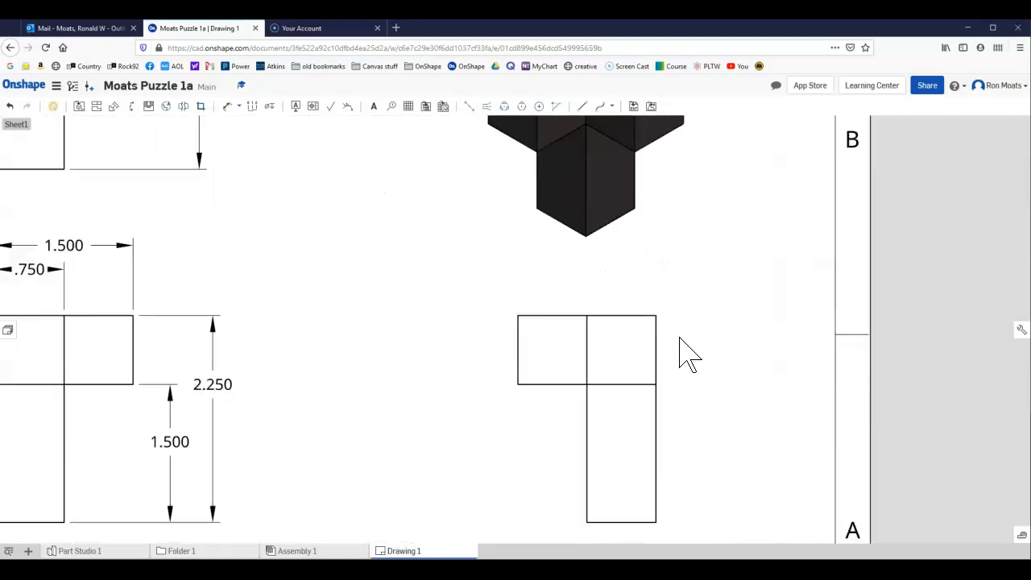
{"action": "scroll", "coordinate": [663, 407], "scroll_direction": "down", "scroll_amount": 3}
{"action": "scroll", "coordinate": [612, 524], "scroll_direction": "down", "scroll_amount": 2}
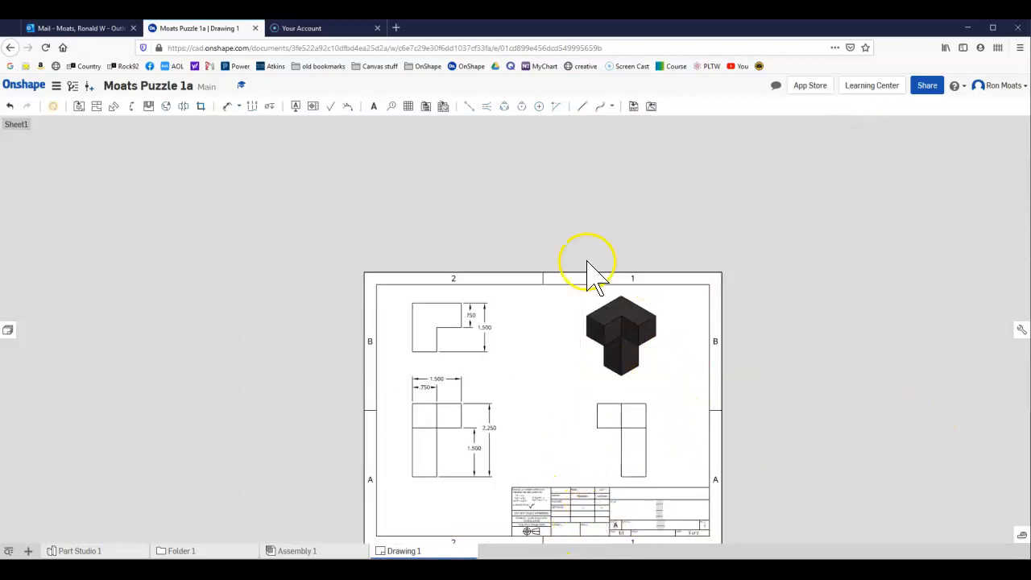
{"action": "middle_click_drag", "start_coordinate": [782, 445], "coordinate": [711, 342]}
{"action": "scroll", "coordinate": [711, 357], "scroll_direction": "up", "scroll_amount": 1}
{"action": "scroll", "coordinate": [338, 453], "scroll_direction": "down", "scroll_amount": 1}
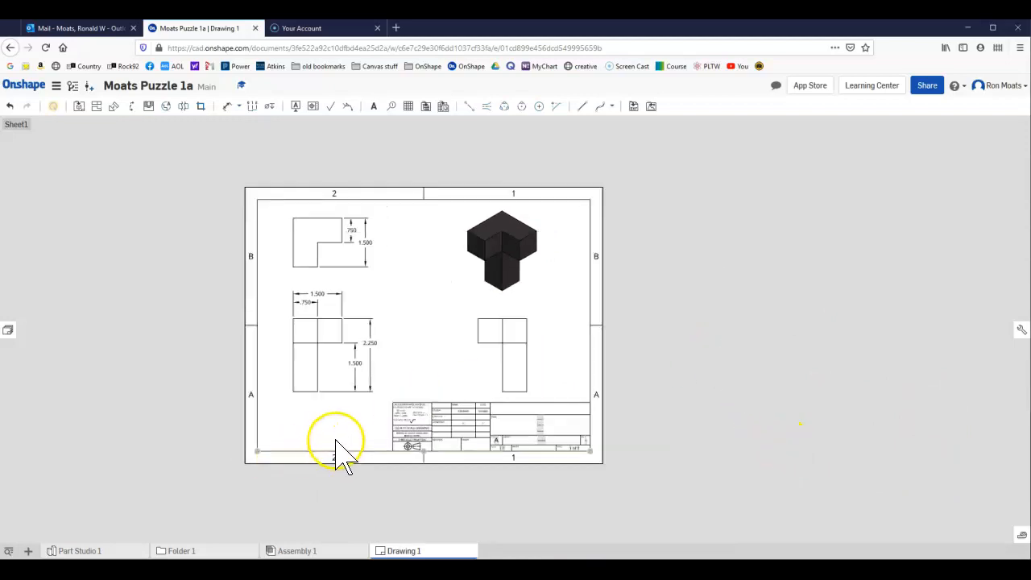
{"action": "scroll", "coordinate": [460, 451], "scroll_direction": "up", "scroll_amount": 6}
{"action": "scroll", "coordinate": [504, 440], "scroll_direction": "up", "scroll_amount": 6}
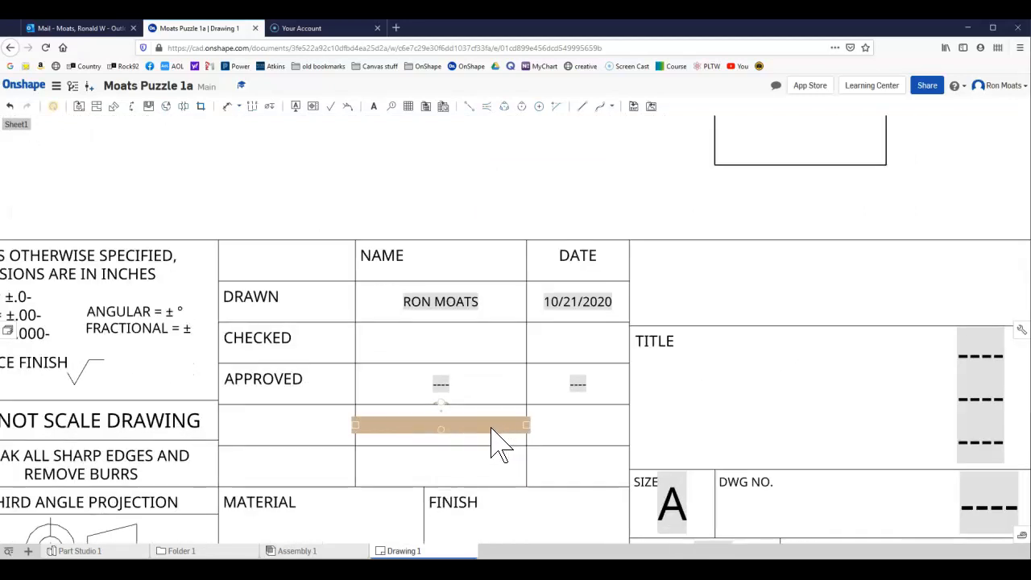
{"action": "scroll", "coordinate": [500, 443], "scroll_direction": "down", "scroll_amount": 1}
{"action": "scroll", "coordinate": [498, 441], "scroll_direction": "down", "scroll_amount": 1}
{"action": "left_click", "coordinate": [461, 339]}
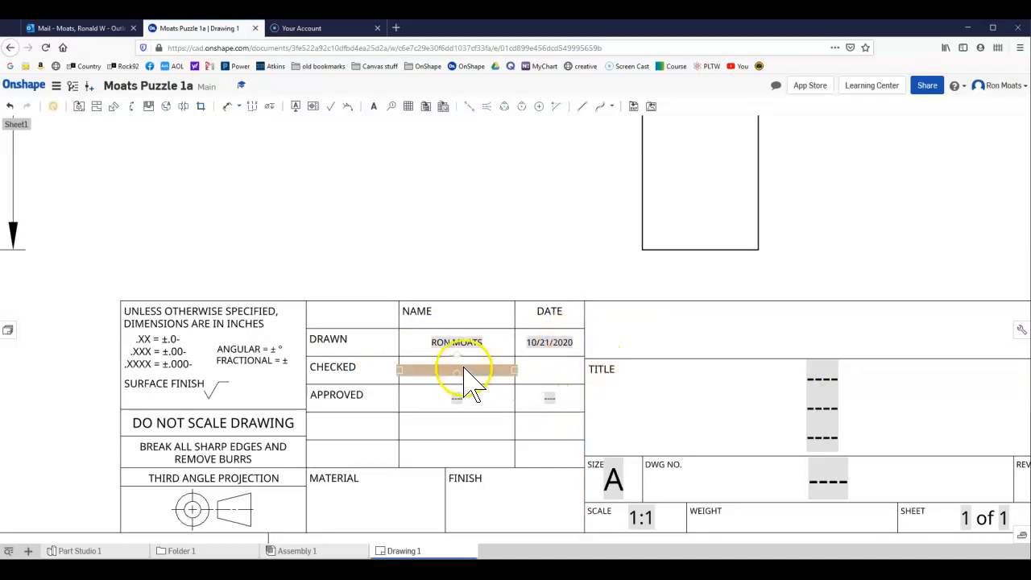
Add the text "Black Part 1" to the second title line of the title block.
{"action": "double_click", "coordinate": [832, 395]}
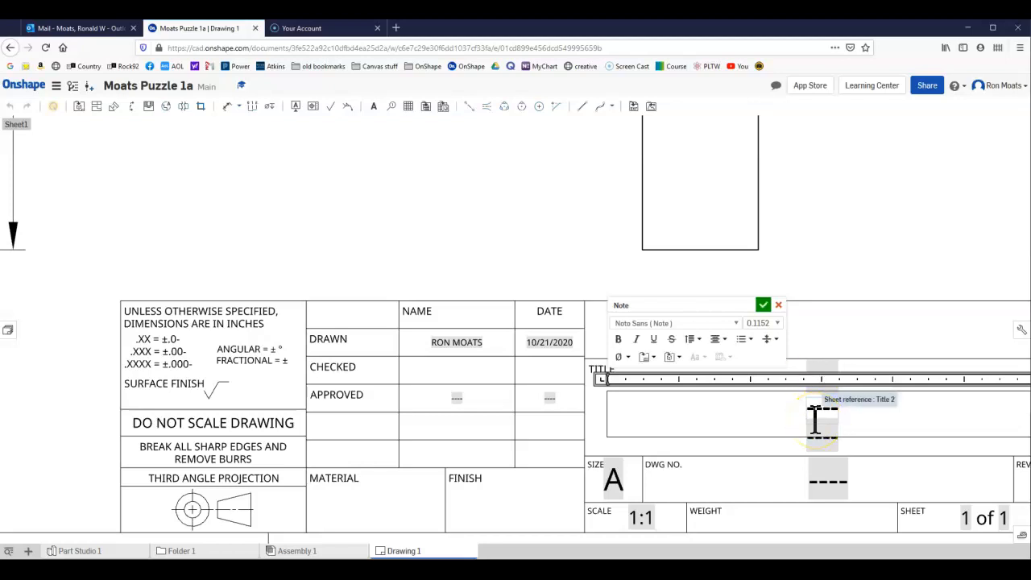
{"action": "type", "text": "Plack"}
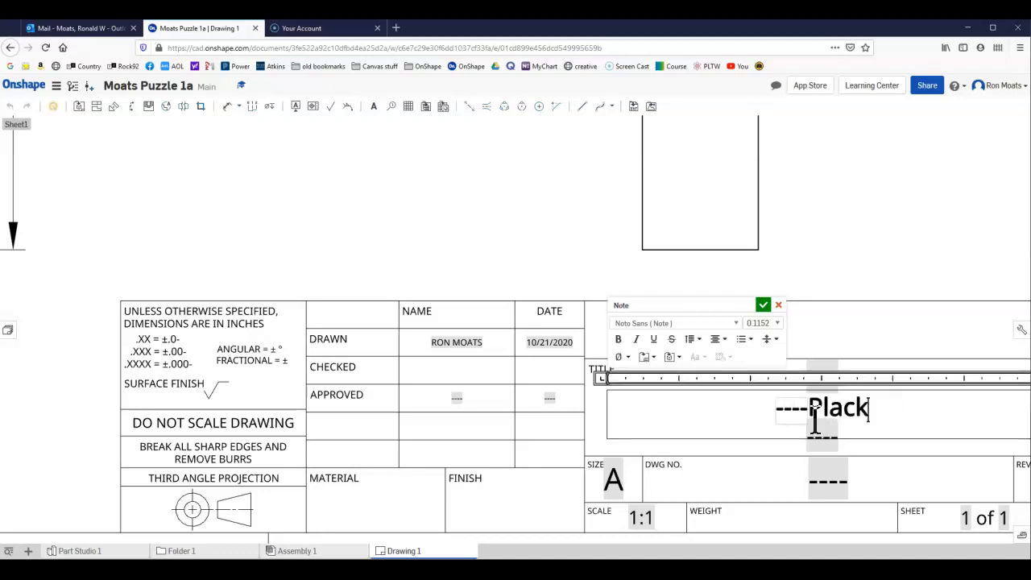
{"action": "key", "text": "BackSpace"}
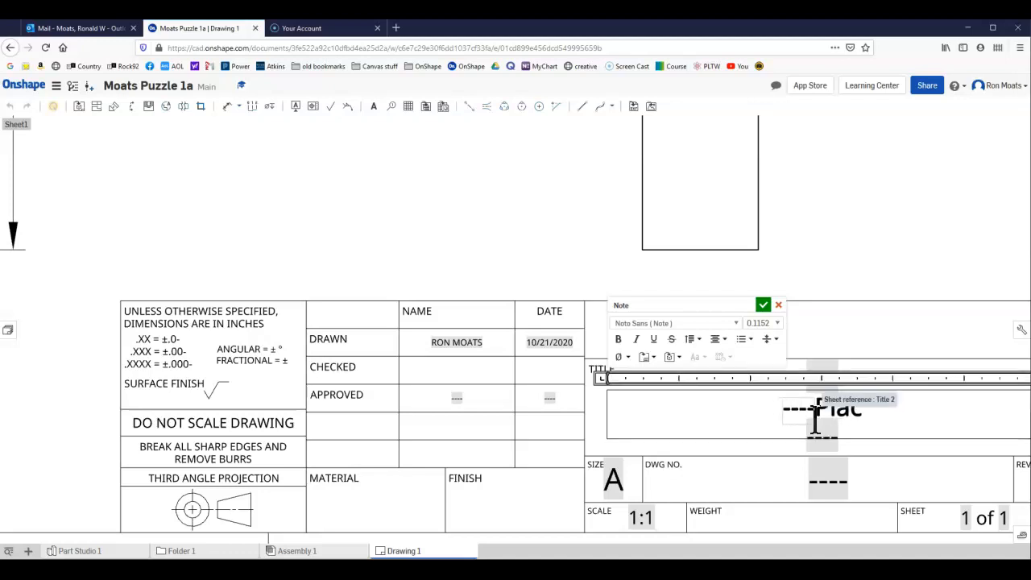
{"action": "key", "text": "BackSpace"}
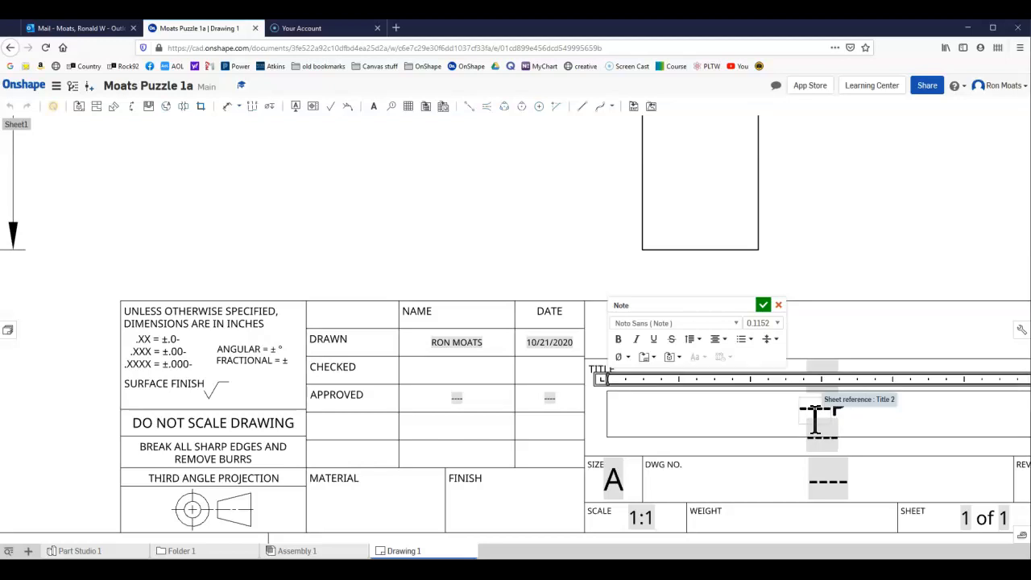
{"action": "type", "text": "Black Part "}
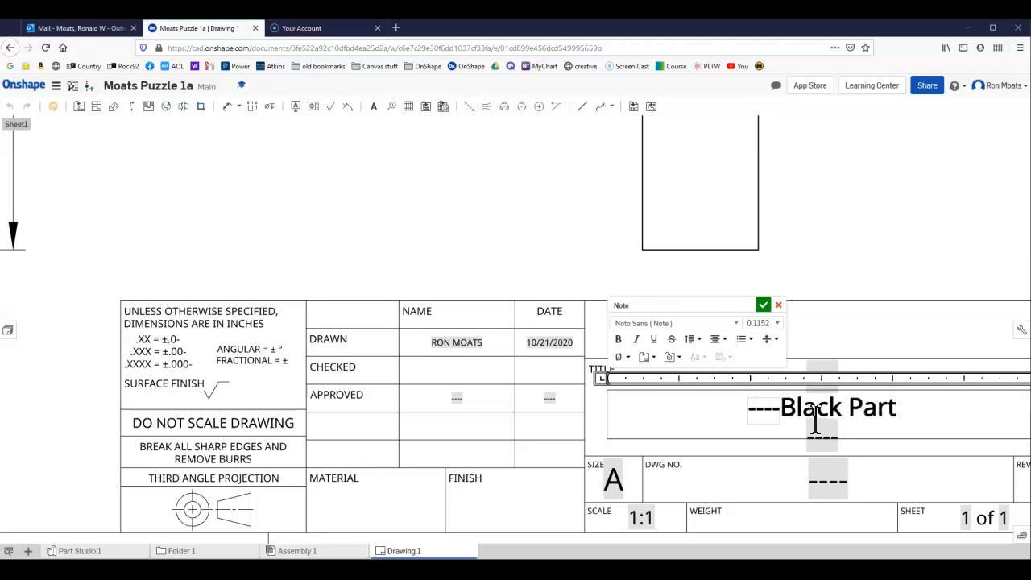
{"action": "type", "text": "1"}
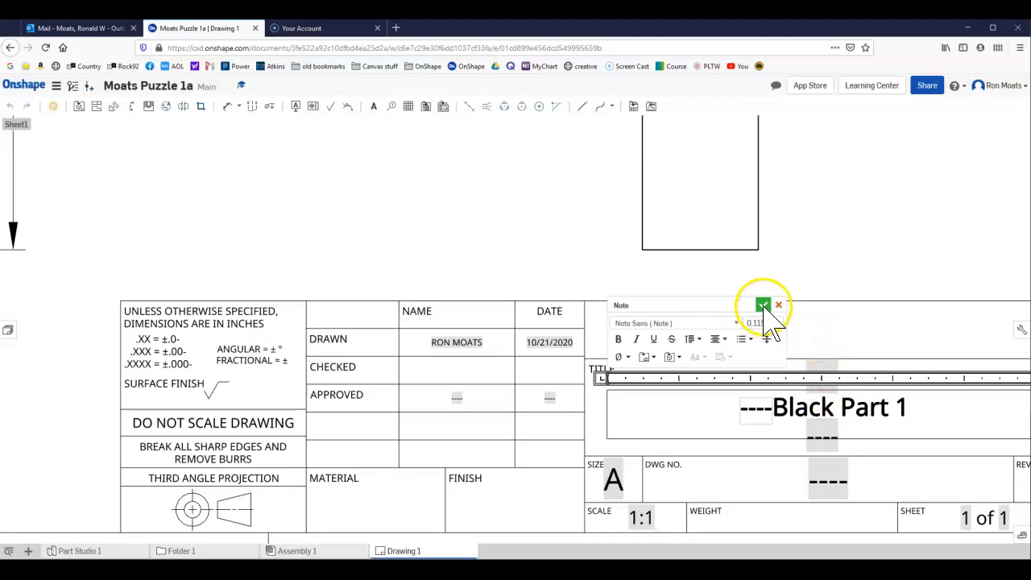
{"action": "left_click", "coordinate": [763, 307]}
Enter "Wood" as the material in the title block.
{"action": "scroll", "coordinate": [748, 328], "scroll_direction": "up", "scroll_amount": 1}
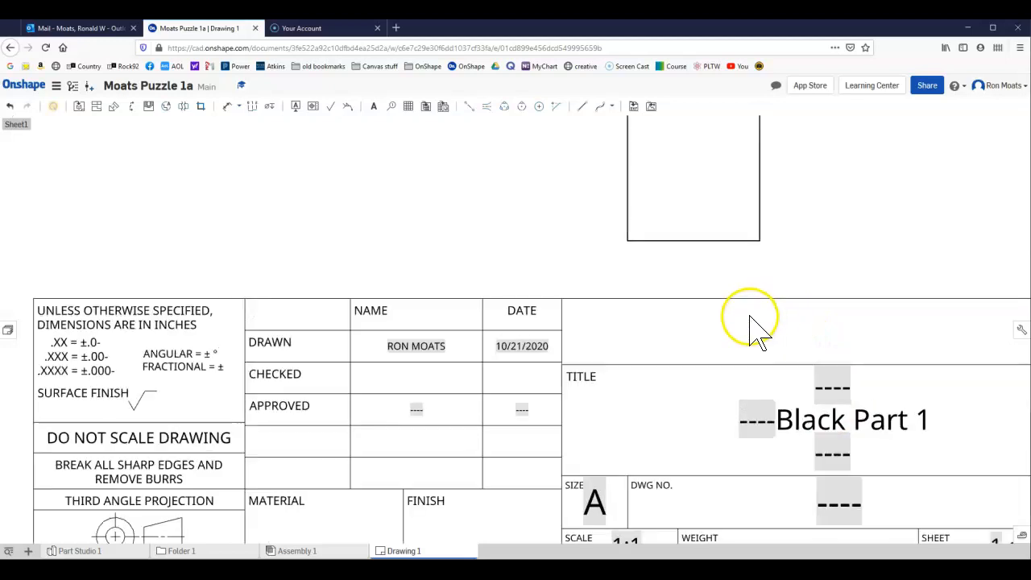
{"action": "scroll", "coordinate": [749, 330], "scroll_direction": "down", "scroll_amount": 4}
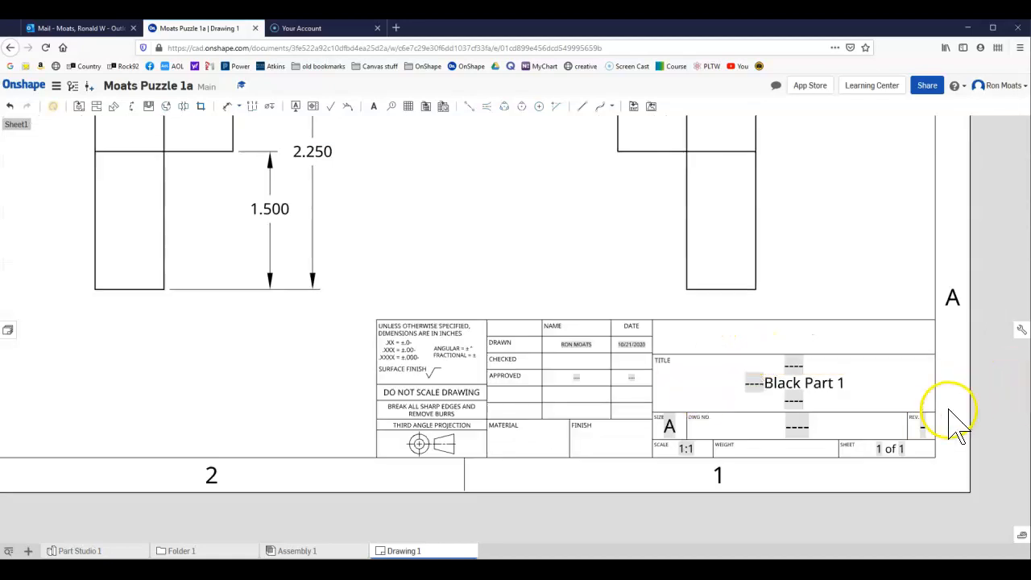
{"action": "left_click", "coordinate": [522, 439]}
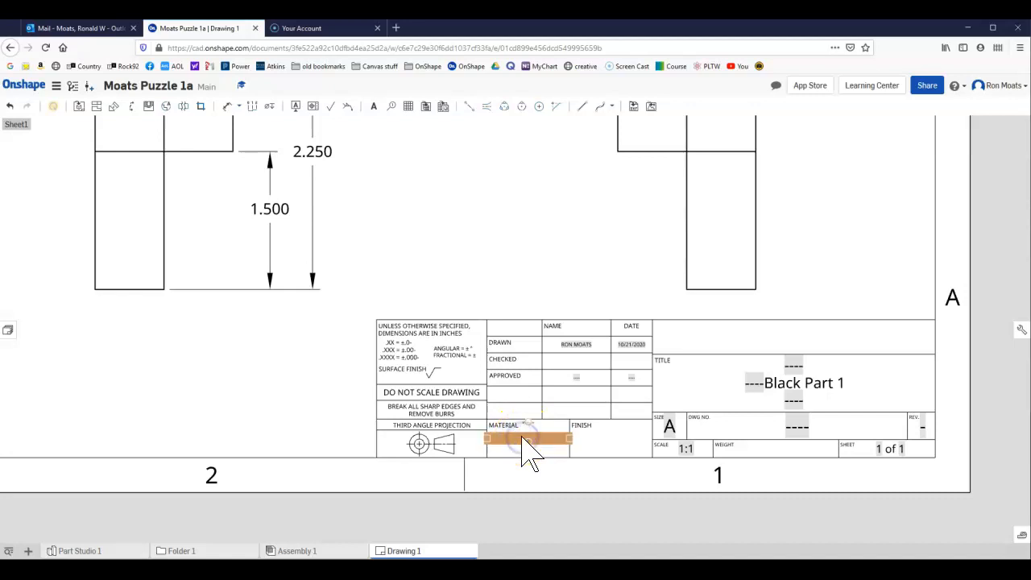
{"action": "double_click", "coordinate": [522, 439]}
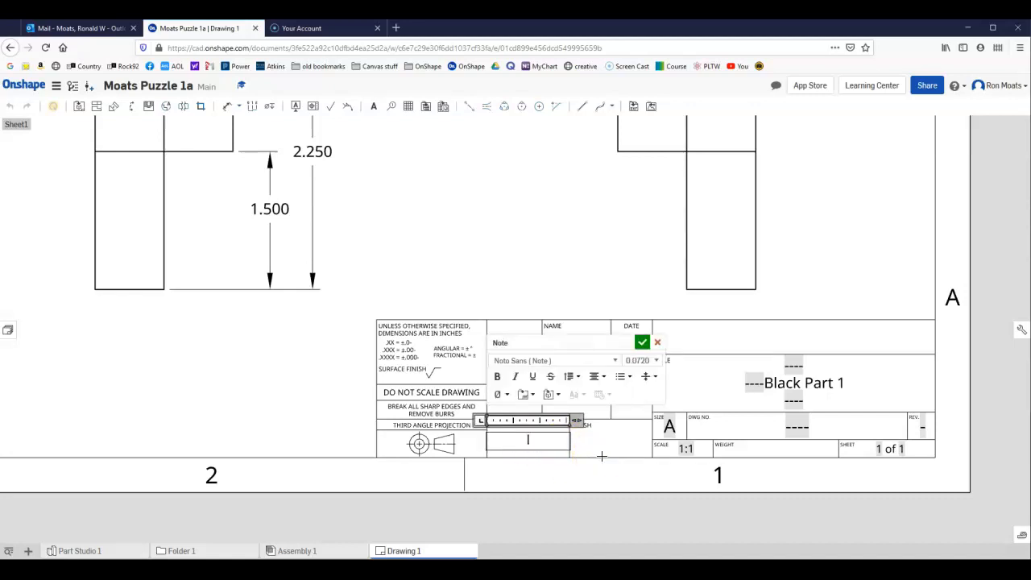
{"action": "type", "text": "Wood"}
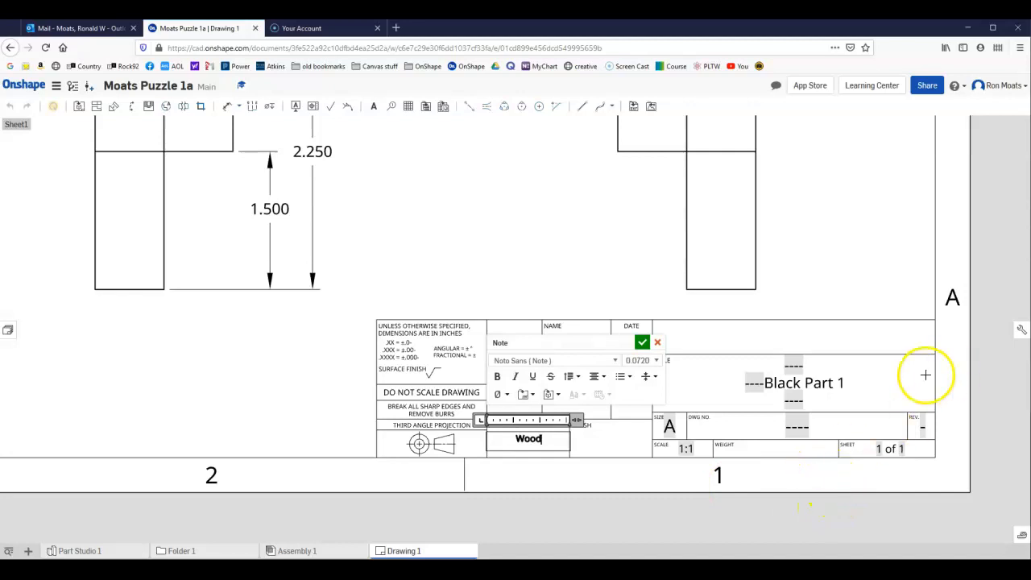
{"action": "left_click", "coordinate": [858, 322]}
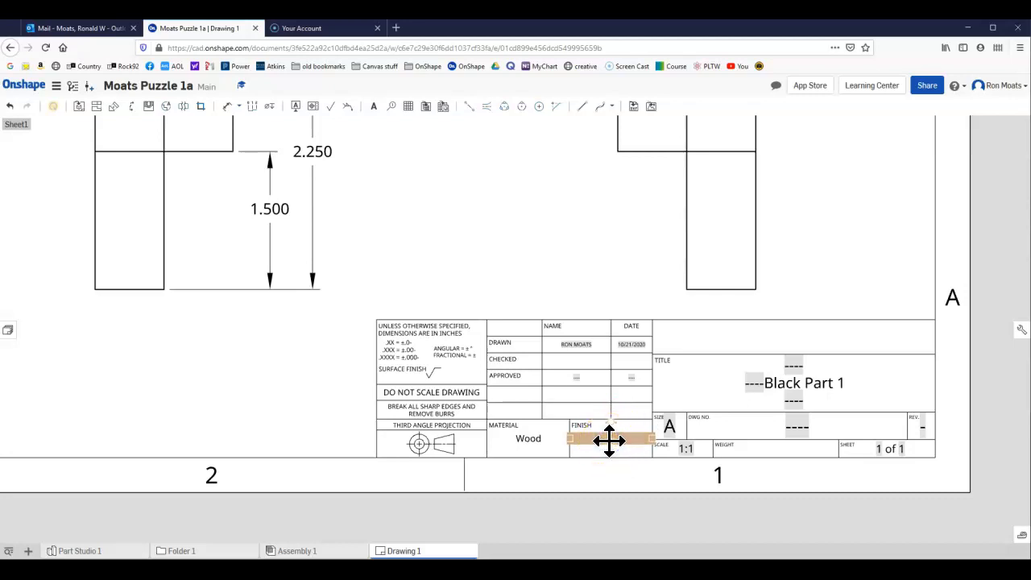
Enter "Paint" as the finish in the title block.
{"action": "double_click", "coordinate": [612, 439]}
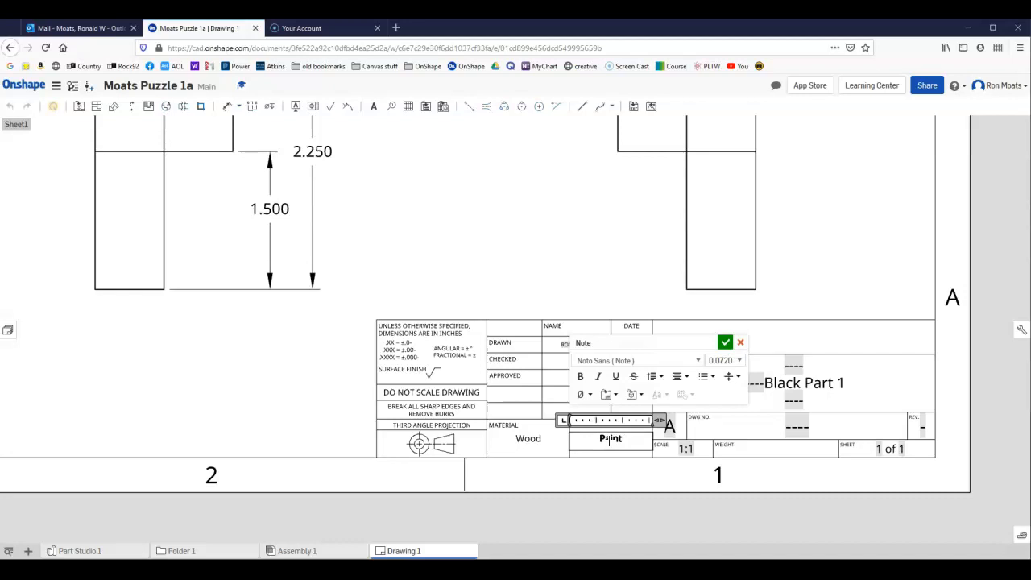
{"action": "left_click", "coordinate": [724, 345]}
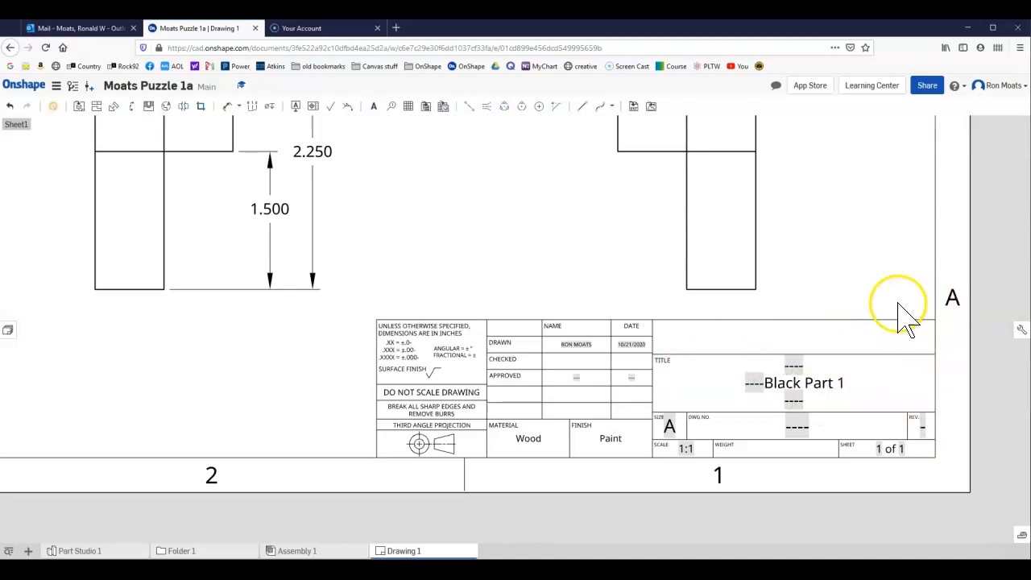
{"action": "scroll", "coordinate": [890, 322], "scroll_direction": "up", "scroll_amount": 1}
{"action": "scroll", "coordinate": [886, 338], "scroll_direction": "down", "scroll_amount": 2}
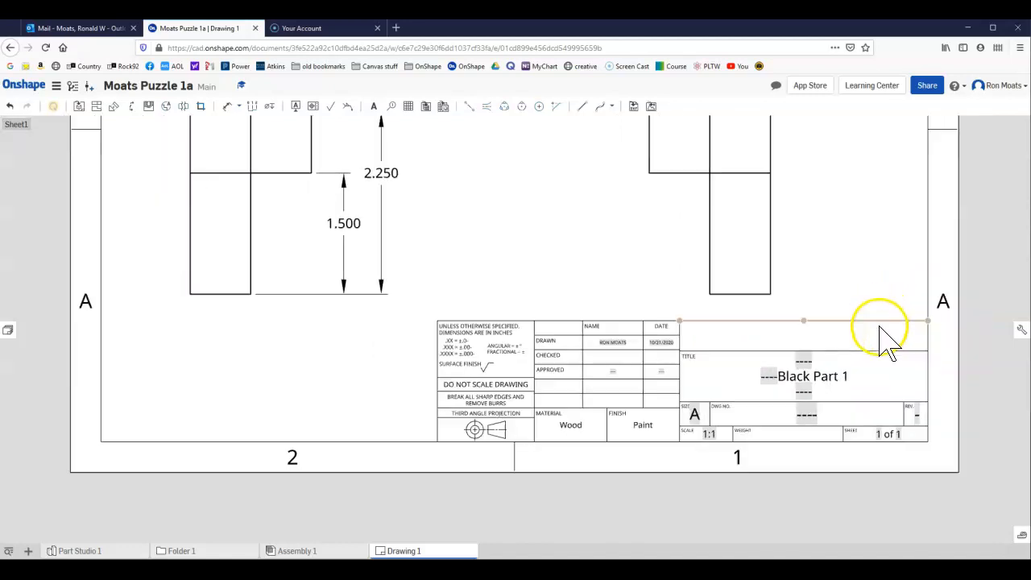
Create a second drawing in the document from the ANSI_A_INCH.dwt template with no views.
{"action": "scroll", "coordinate": [886, 338], "scroll_direction": "down", "scroll_amount": 3}
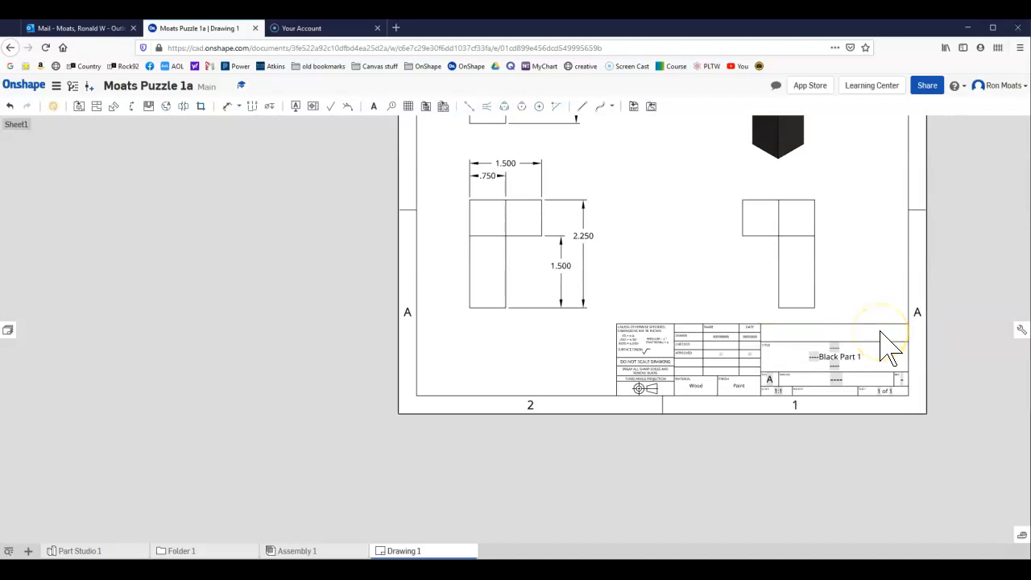
{"action": "scroll", "coordinate": [879, 330], "scroll_direction": "down", "scroll_amount": 1}
{"action": "mouse_move", "coordinate": [882, 174]}
{"action": "middle_mouse_down"}
{"action": "mouse_move", "coordinate": [718, 244]}
{"action": "mouse_move", "coordinate": [698, 269]}
{"action": "middle_mouse_up"}
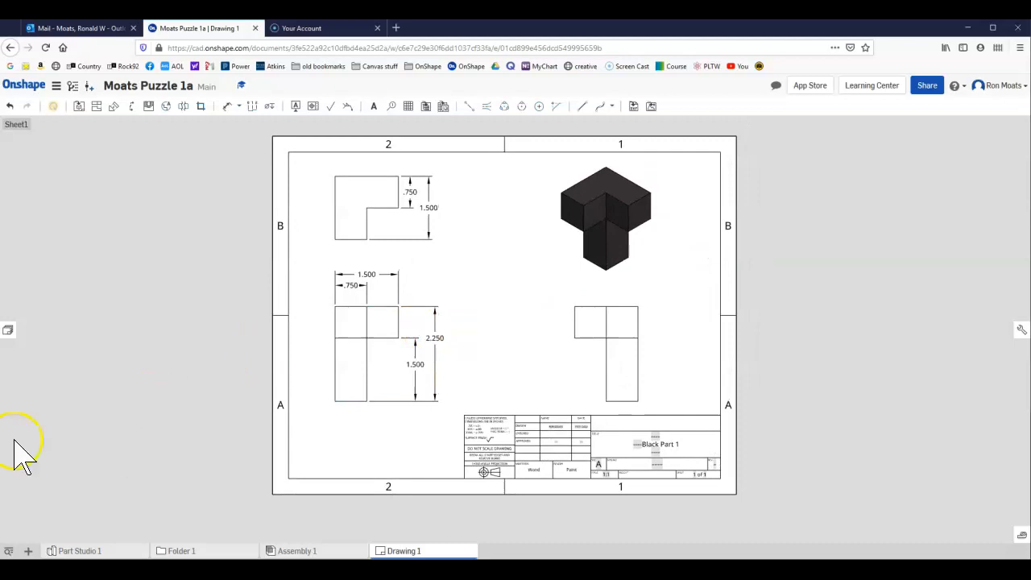
{"action": "mouse_move", "coordinate": [324, 554]}
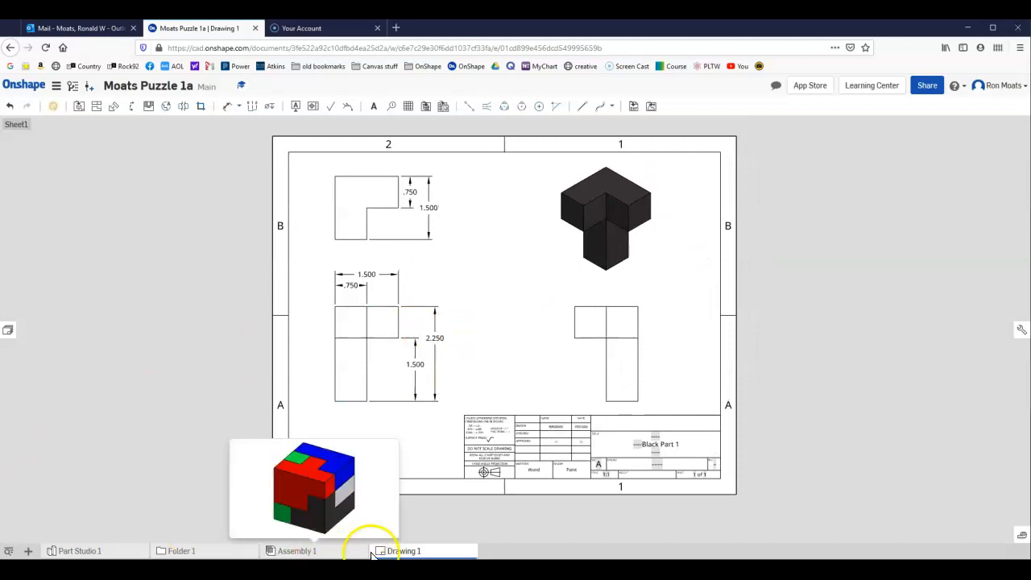
{"action": "mouse_move", "coordinate": [397, 554]}
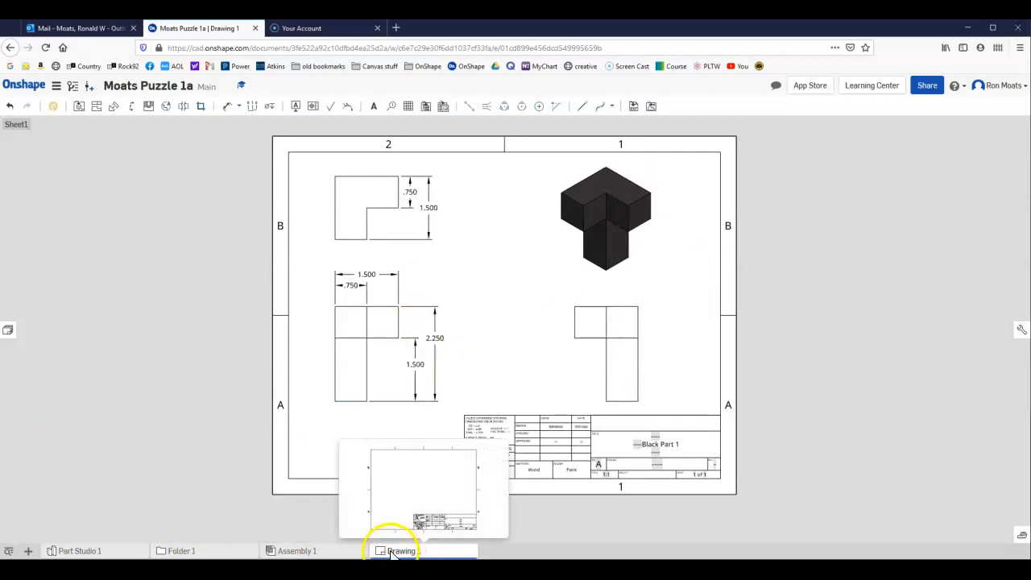
{"action": "left_click", "coordinate": [28, 551]}
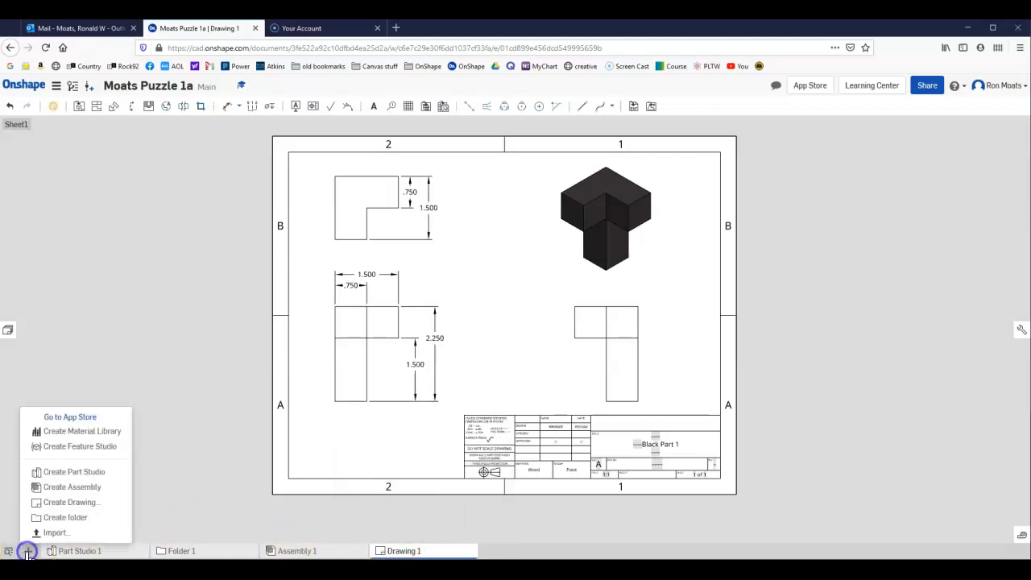
{"action": "left_click", "coordinate": [72, 504]}
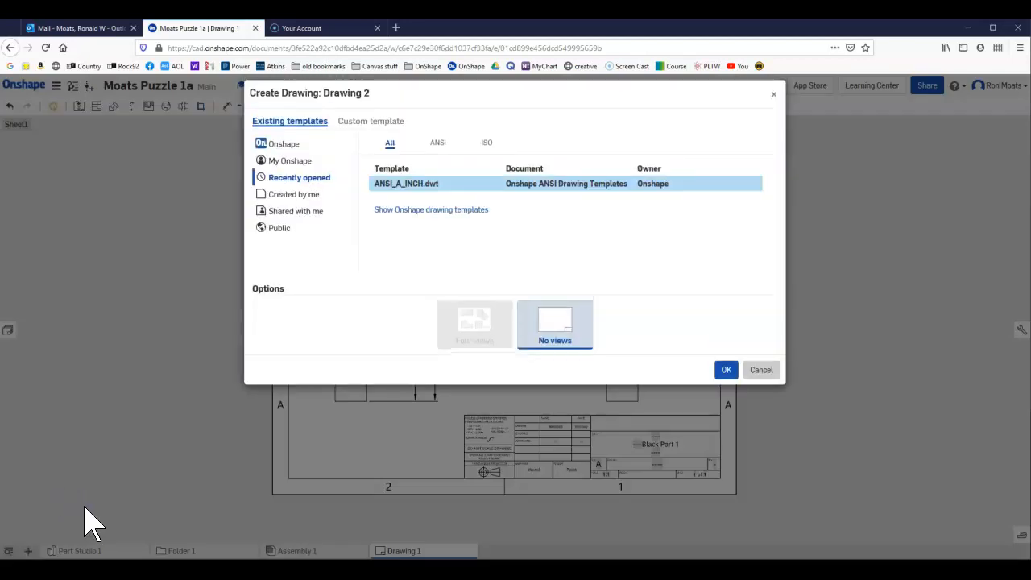
{"action": "left_click", "coordinate": [719, 374]}
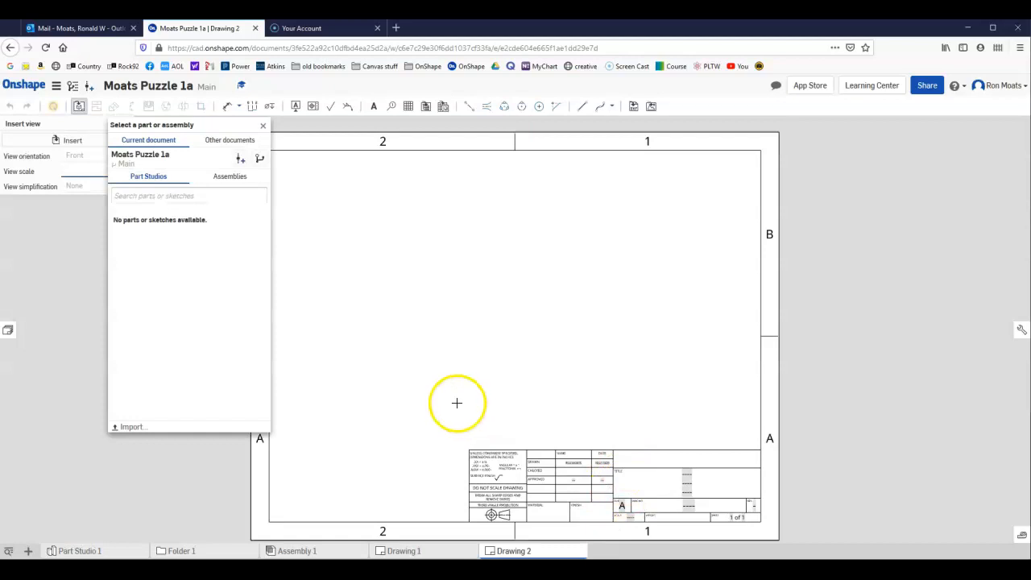
Insert Part 1 from the separate Green part 1 document as a Front base view in the sheet's lower-left area.
{"action": "left_click", "coordinate": [214, 141]}
{"action": "left_click", "coordinate": [161, 182]}
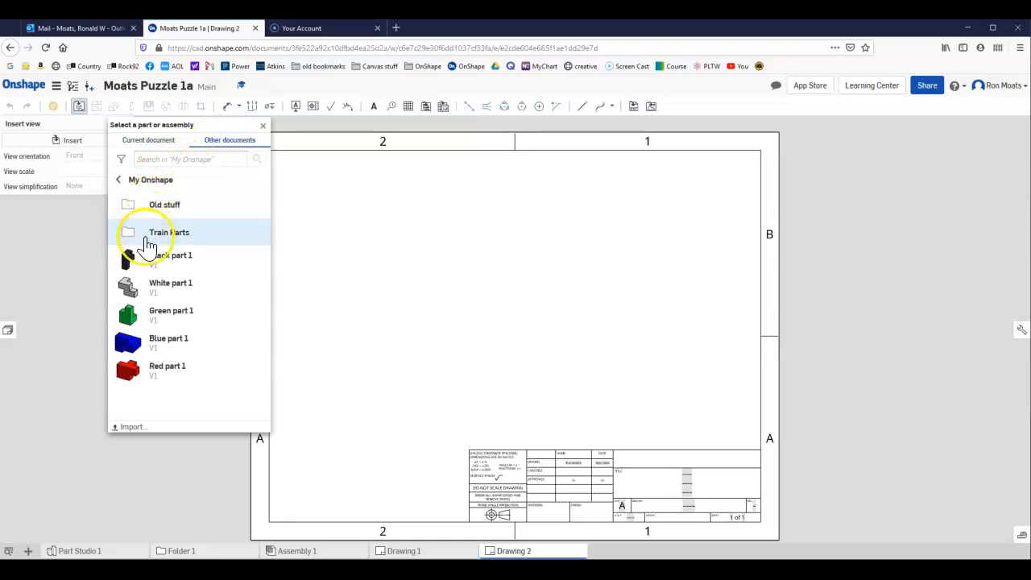
{"action": "left_click", "coordinate": [144, 305]}
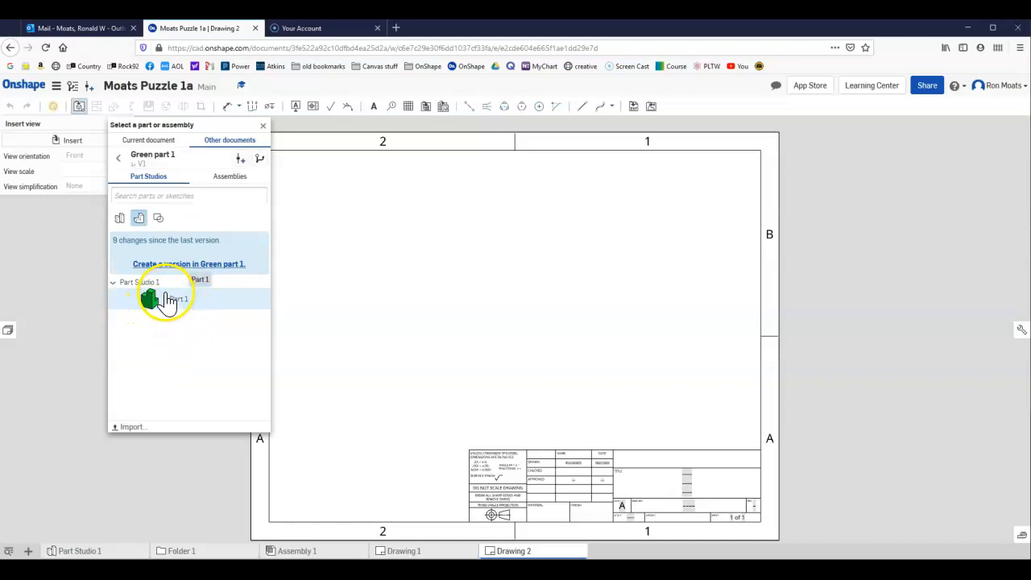
{"action": "left_click", "coordinate": [165, 294]}
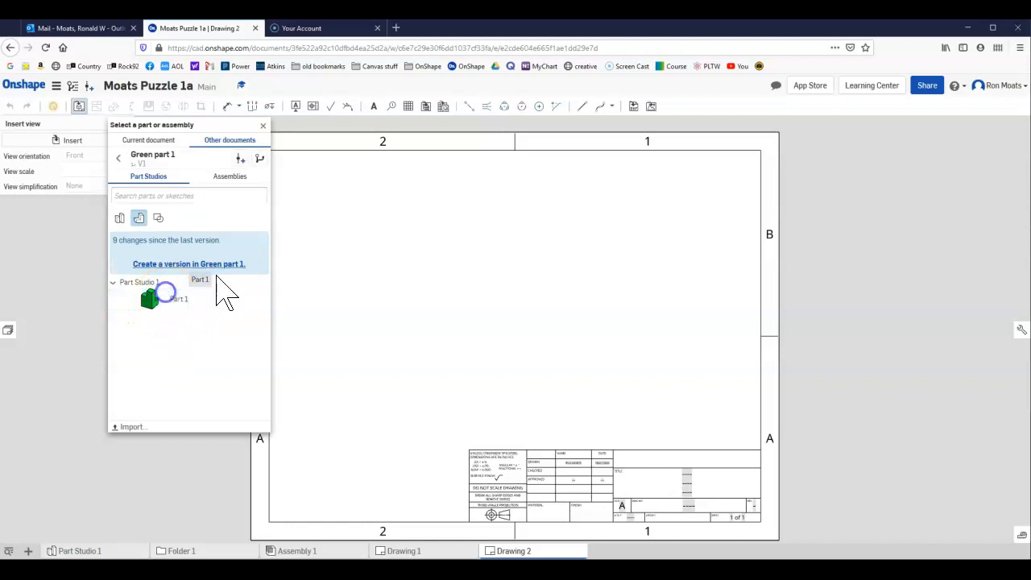
{"action": "left_click", "coordinate": [366, 368]}
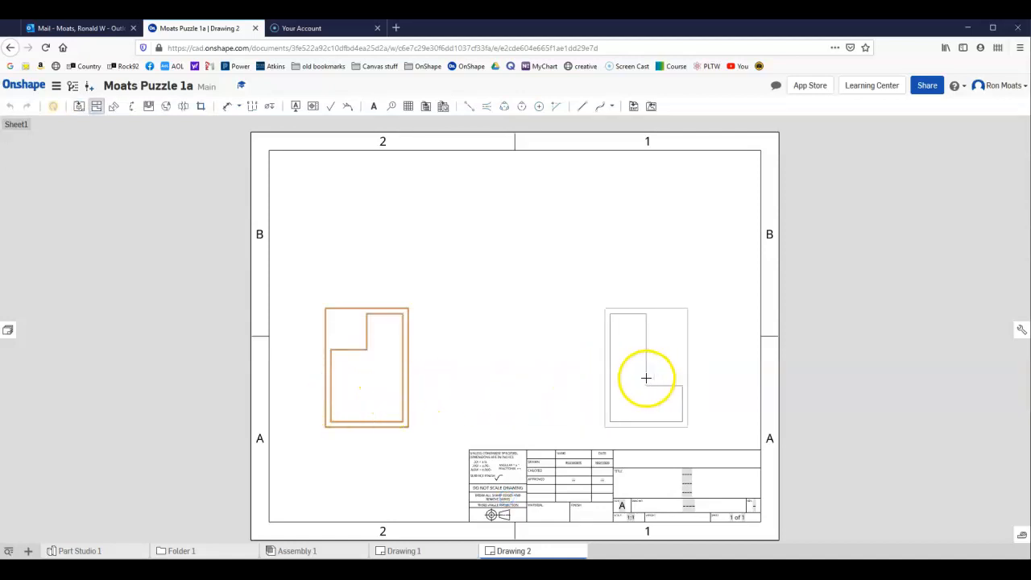
Project a side view, a top view and an isometric view from the green part's base view.
{"action": "left_click", "coordinate": [623, 337]}
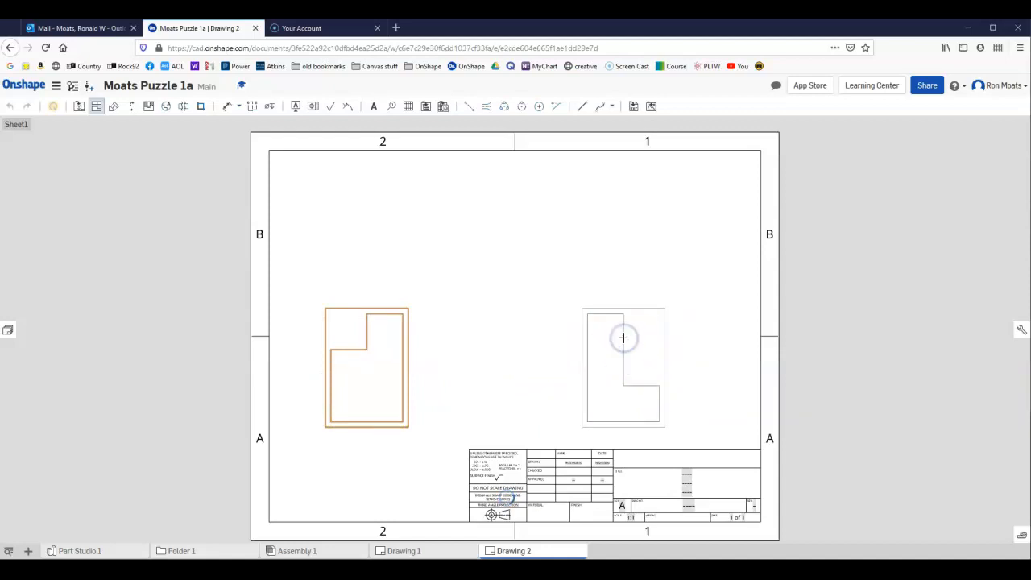
{"action": "left_click", "coordinate": [356, 332]}
{"action": "left_click", "coordinate": [363, 210]}
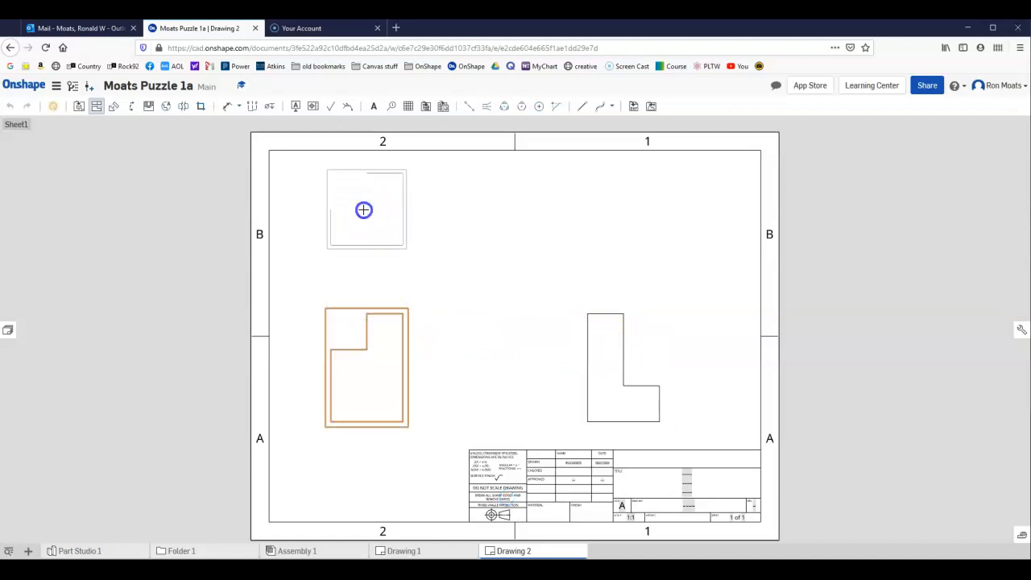
{"action": "left_click", "coordinate": [357, 366]}
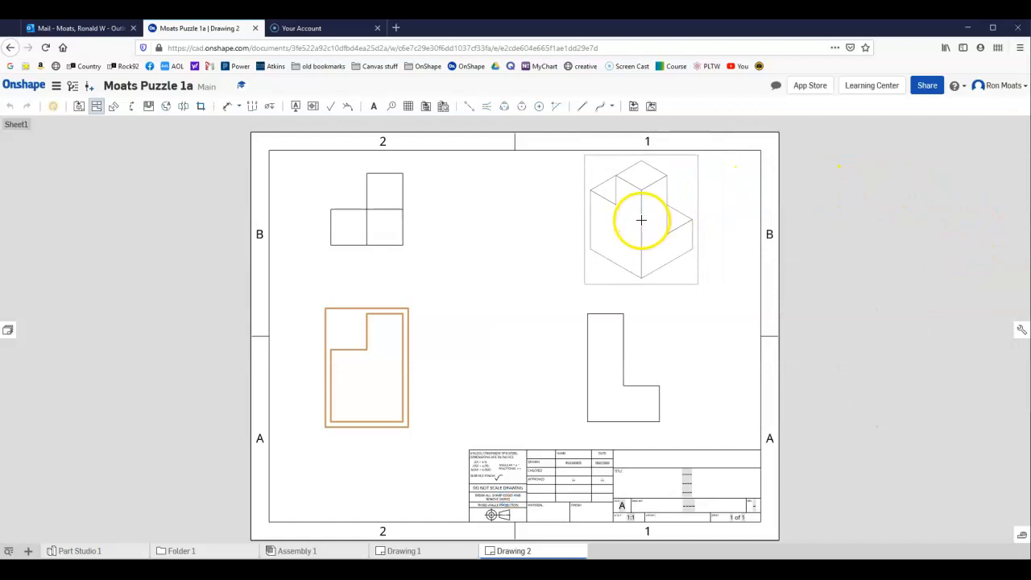
{"action": "left_click", "coordinate": [641, 220]}
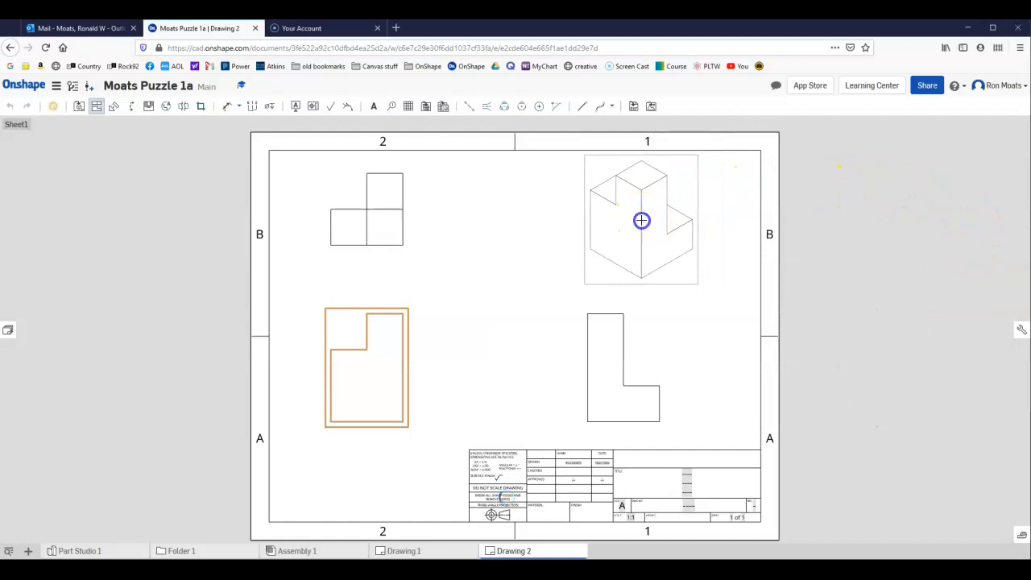
{"action": "right_click", "coordinate": [685, 259]}
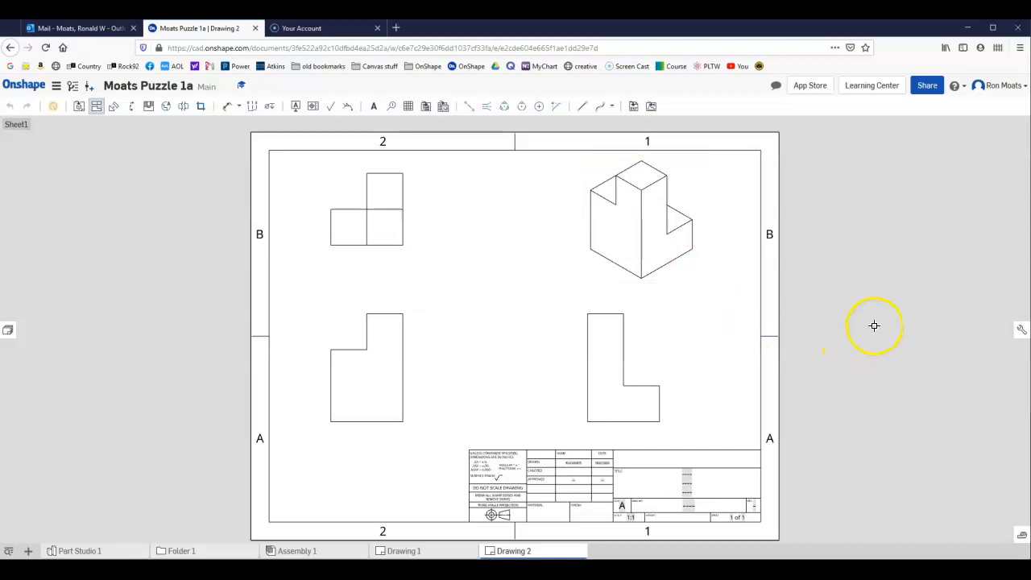
{"action": "left_click", "coordinate": [659, 249]}
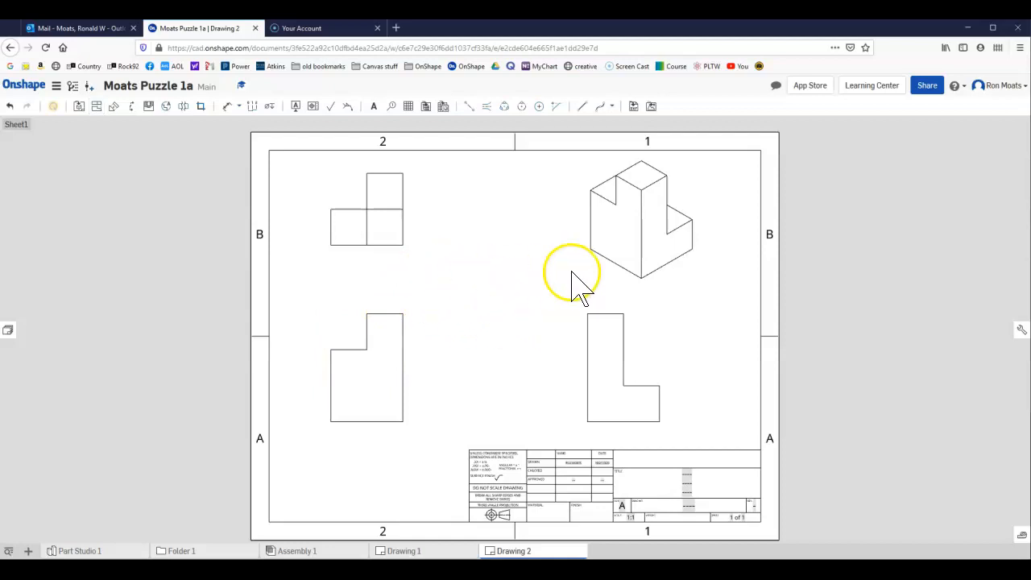
Show the green part's isometric view as shaded.
{"action": "right_click", "coordinate": [606, 256]}
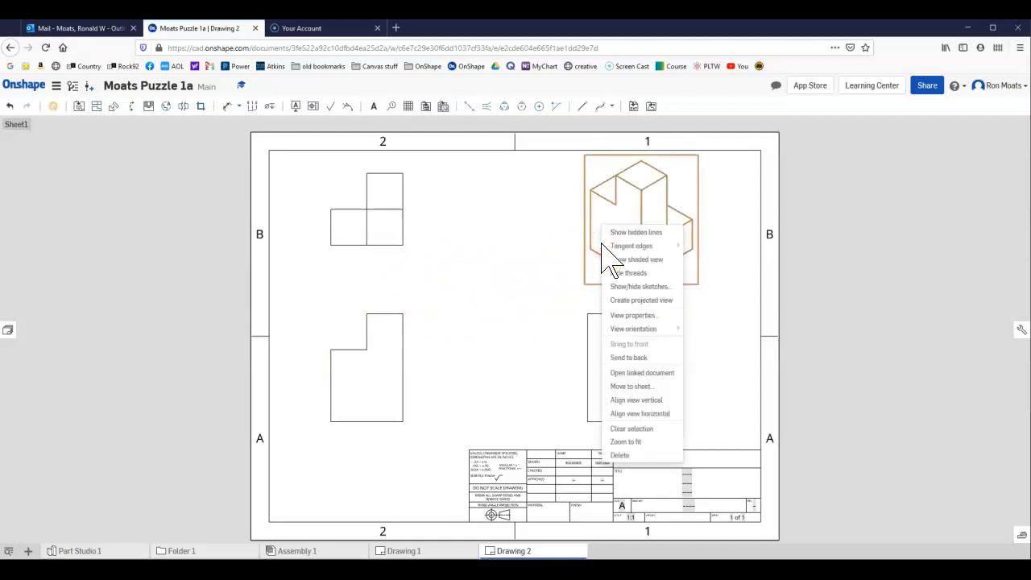
{"action": "left_click", "coordinate": [625, 259]}
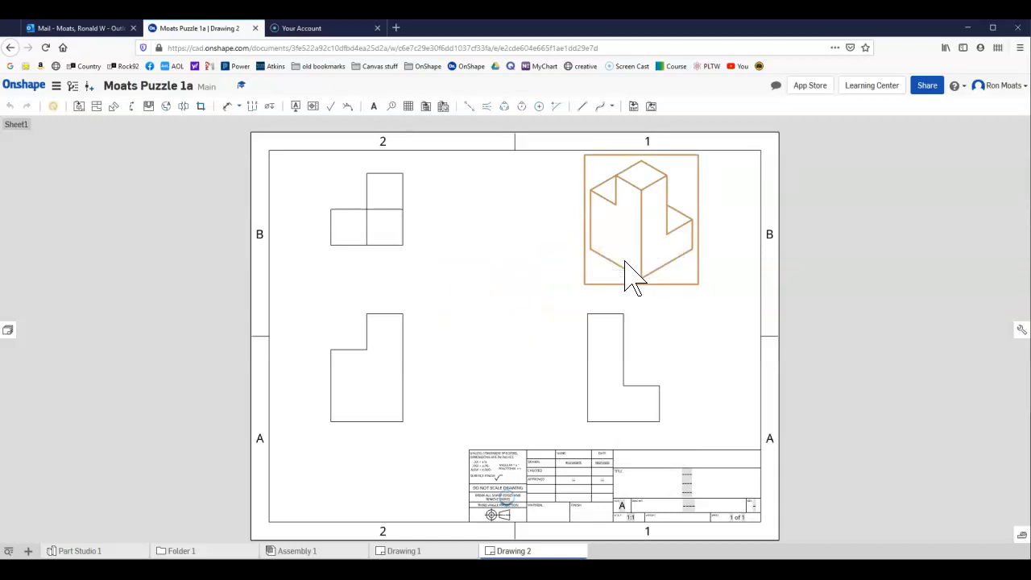
{"action": "left_click", "coordinate": [622, 362]}
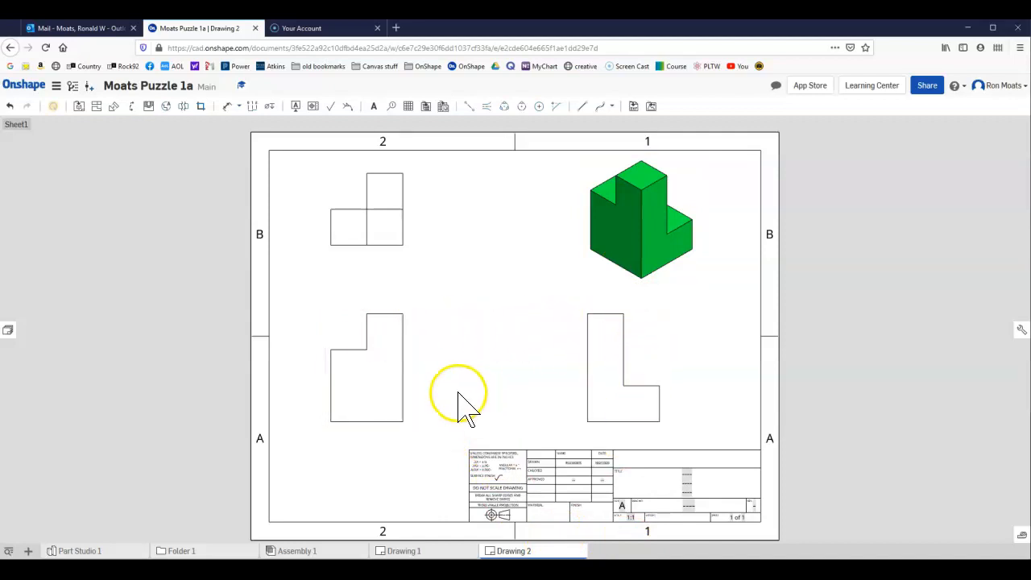
Try the Right orientation for the green part's base view.
{"action": "right_click", "coordinate": [409, 319]}
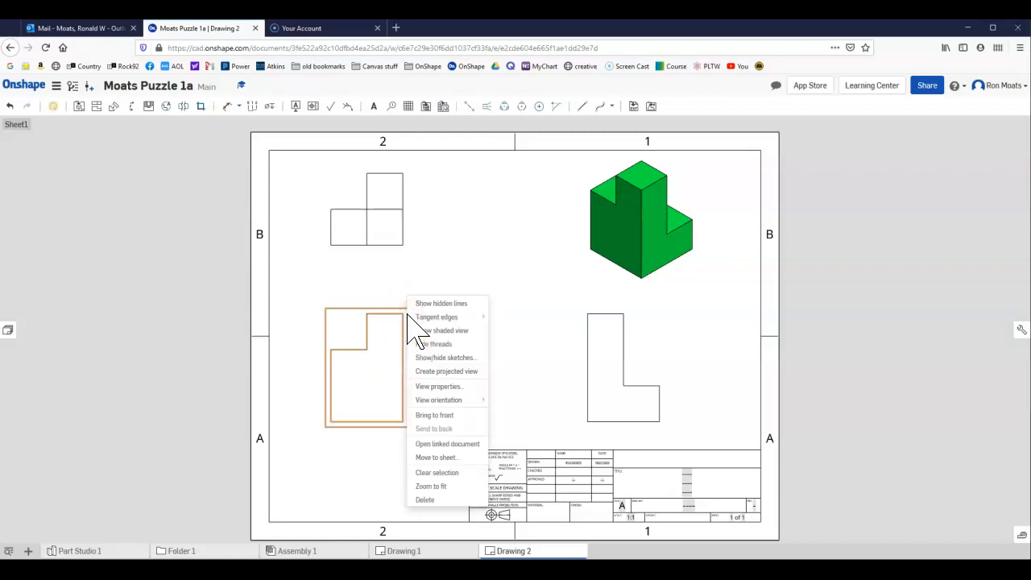
{"action": "mouse_move", "coordinate": [435, 403]}
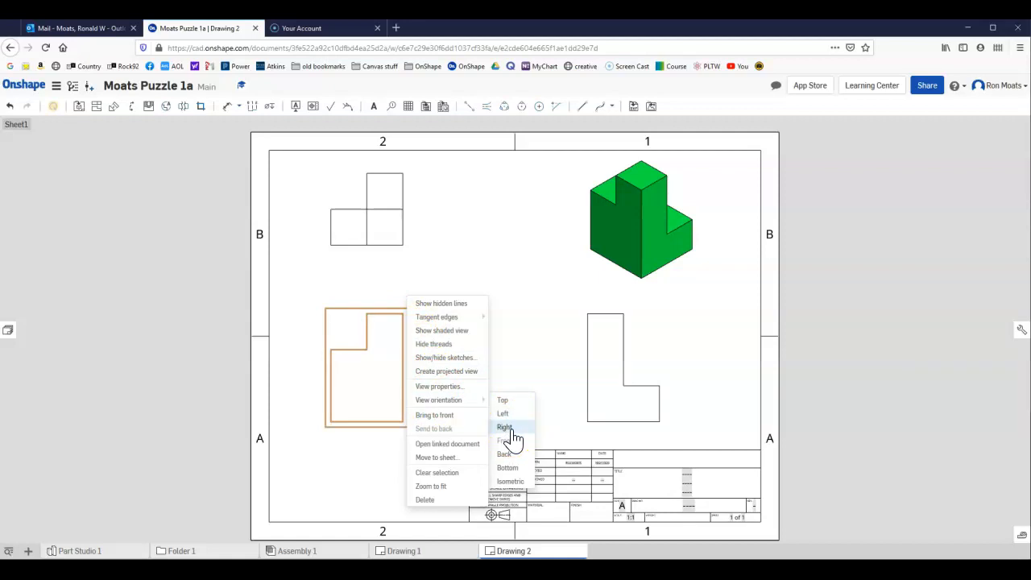
{"action": "left_click", "coordinate": [511, 429]}
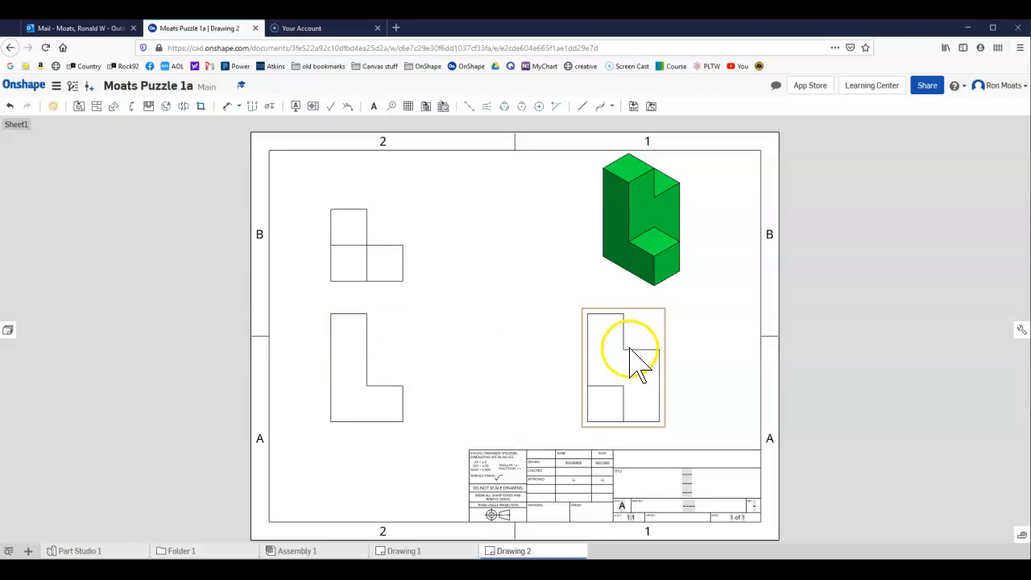
Change the base view's orientation to Left and move the view slightly down and left on the sheet.
{"action": "left_click", "coordinate": [379, 352]}
{"action": "right_click", "coordinate": [379, 350]}
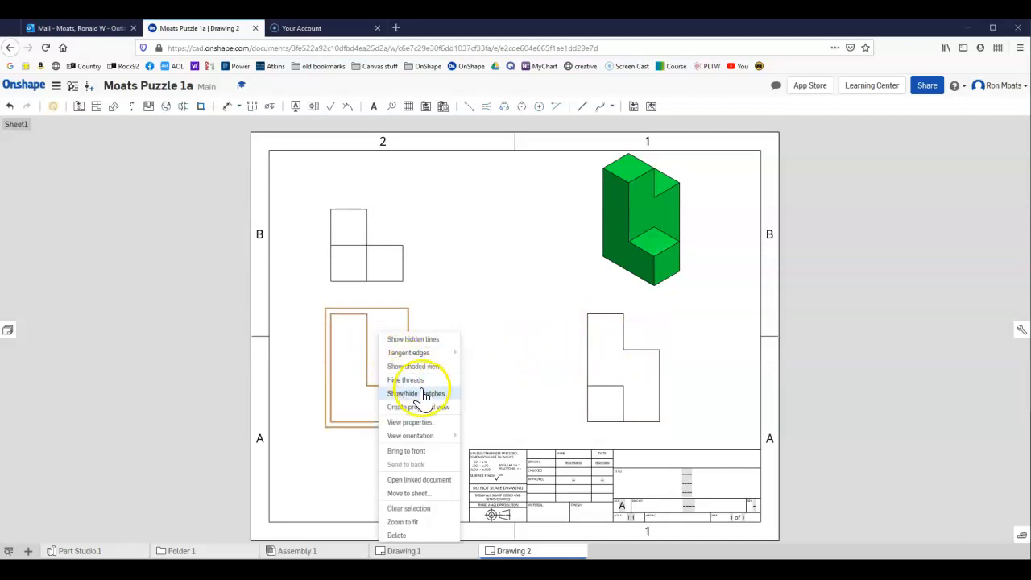
{"action": "mouse_move", "coordinate": [435, 435]}
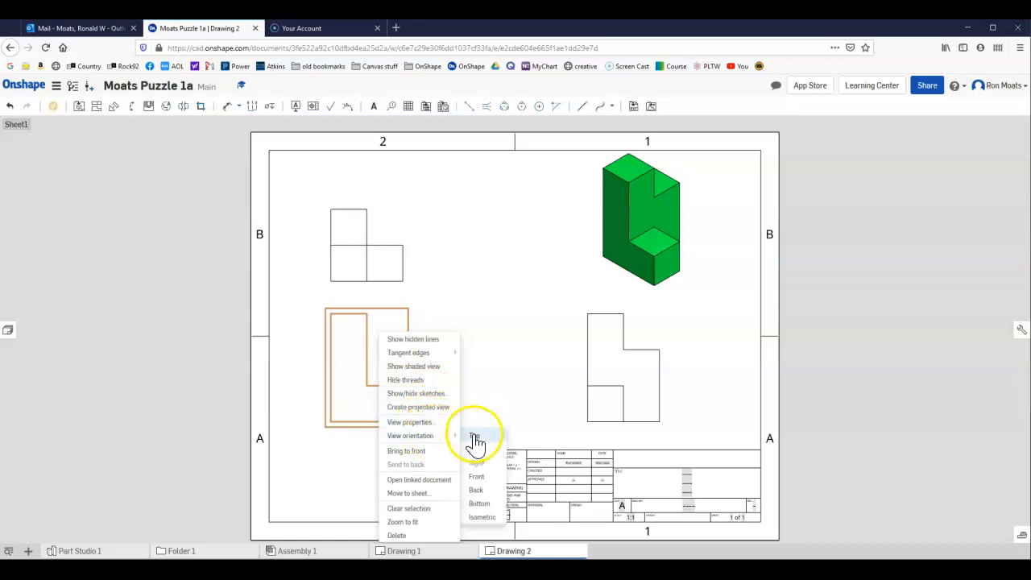
{"action": "left_click", "coordinate": [476, 448]}
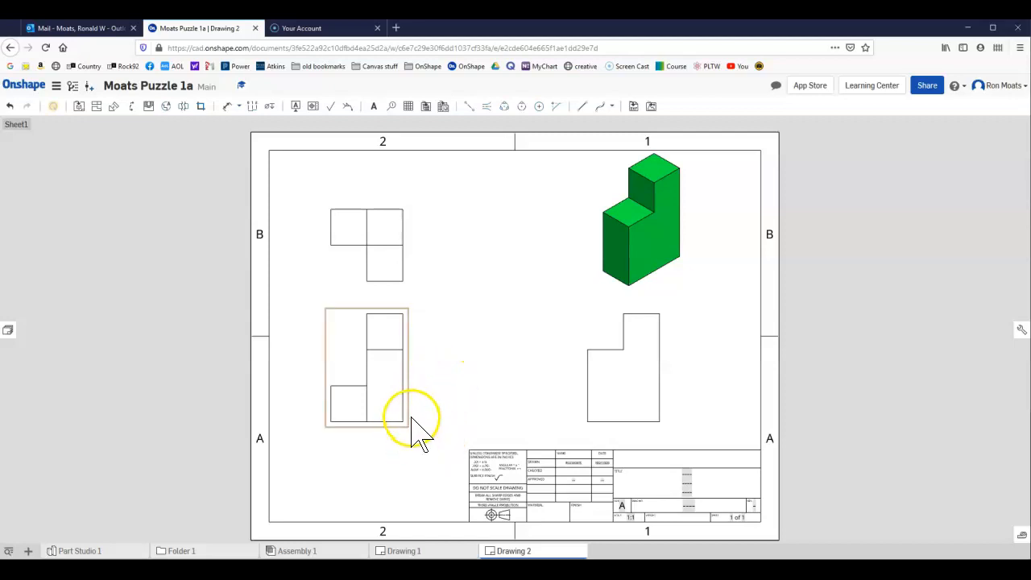
{"action": "left_click_drag", "start_coordinate": [407, 425], "coordinate": [392, 445]}
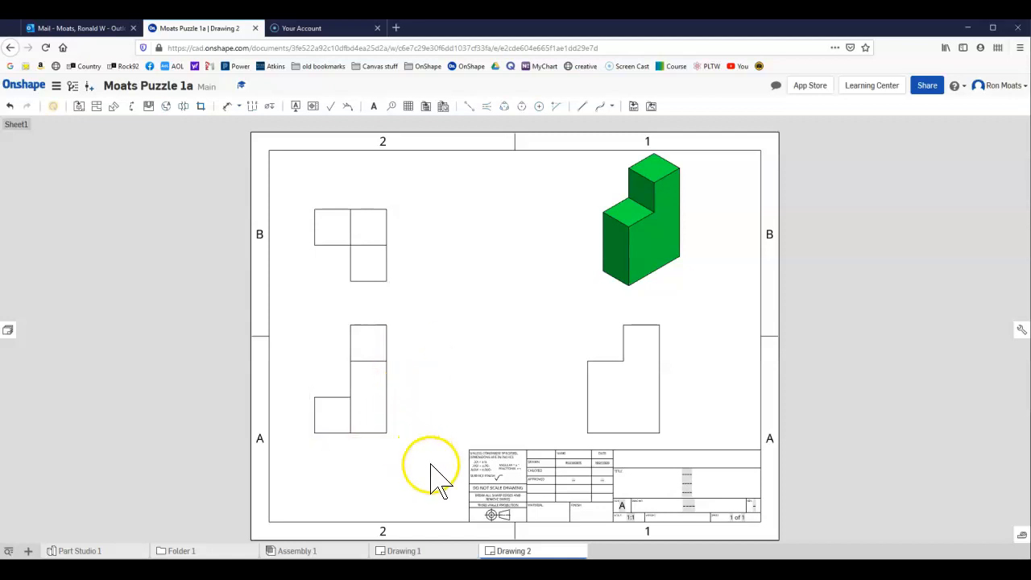
Return to the black part's drawing and rename it from Drawing 1 to "Bplack part 1".
{"action": "left_click", "coordinate": [403, 551]}
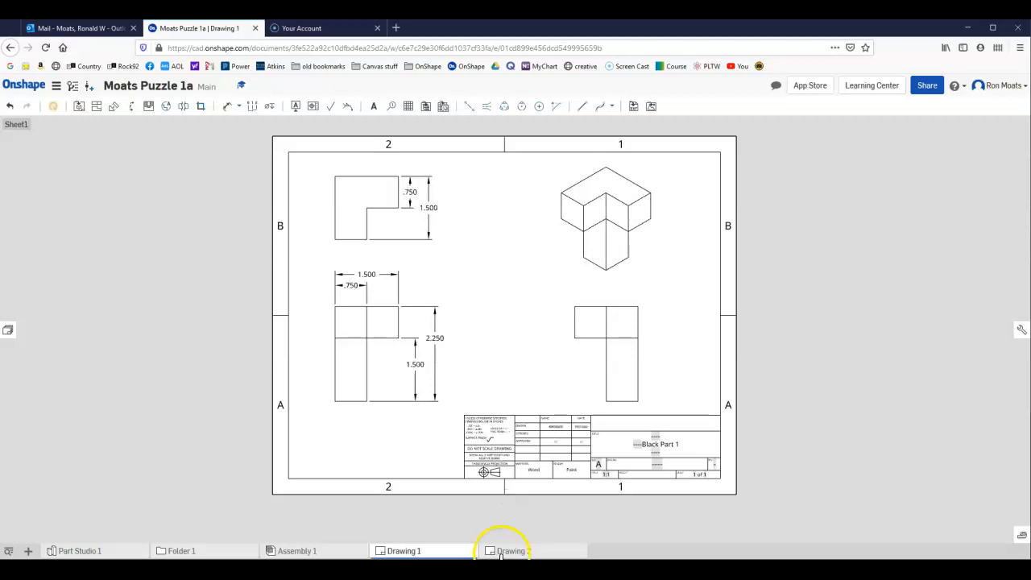
{"action": "mouse_move", "coordinate": [501, 554]}
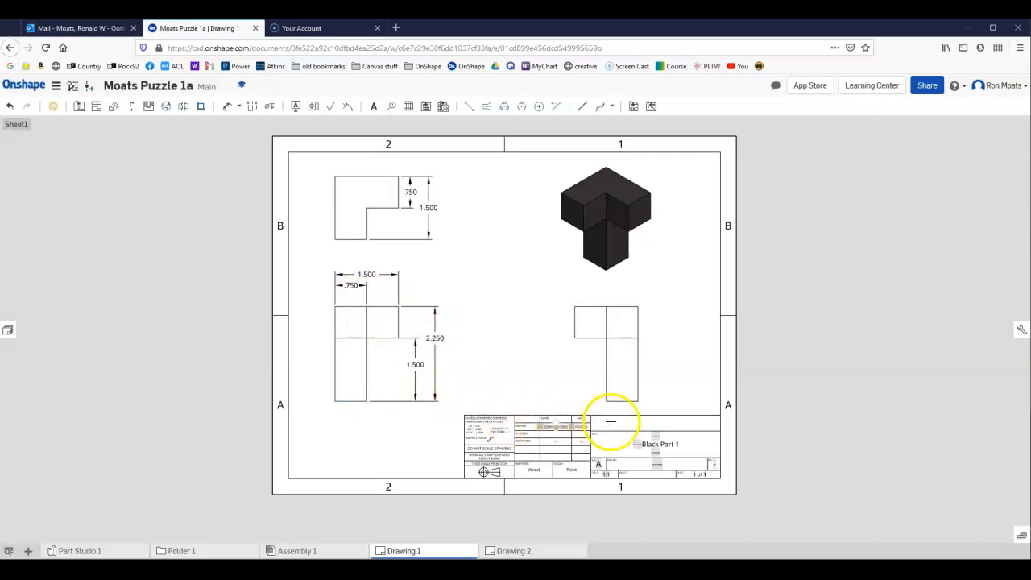
{"action": "left_click", "coordinate": [529, 550]}
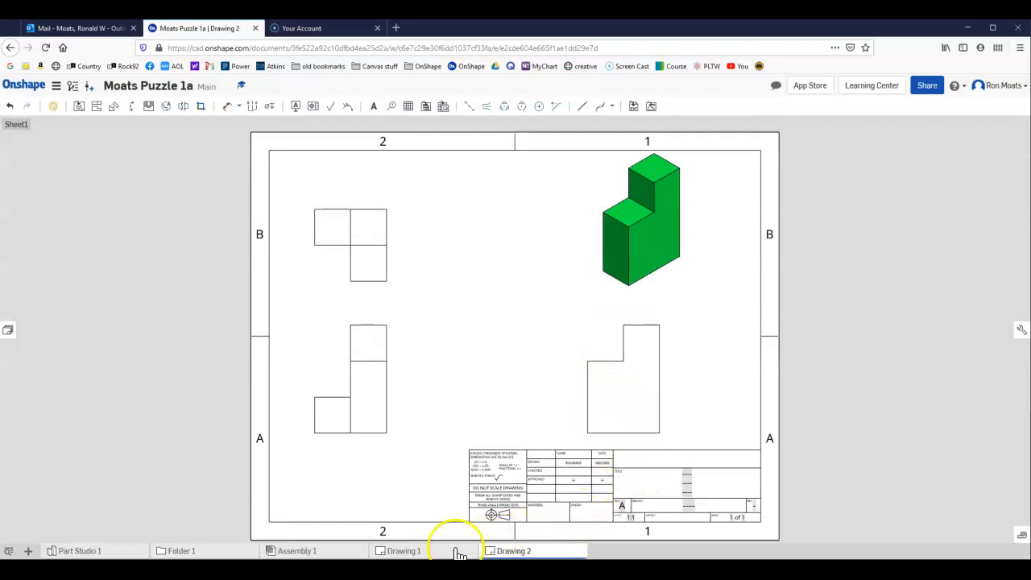
{"action": "left_click", "coordinate": [416, 552]}
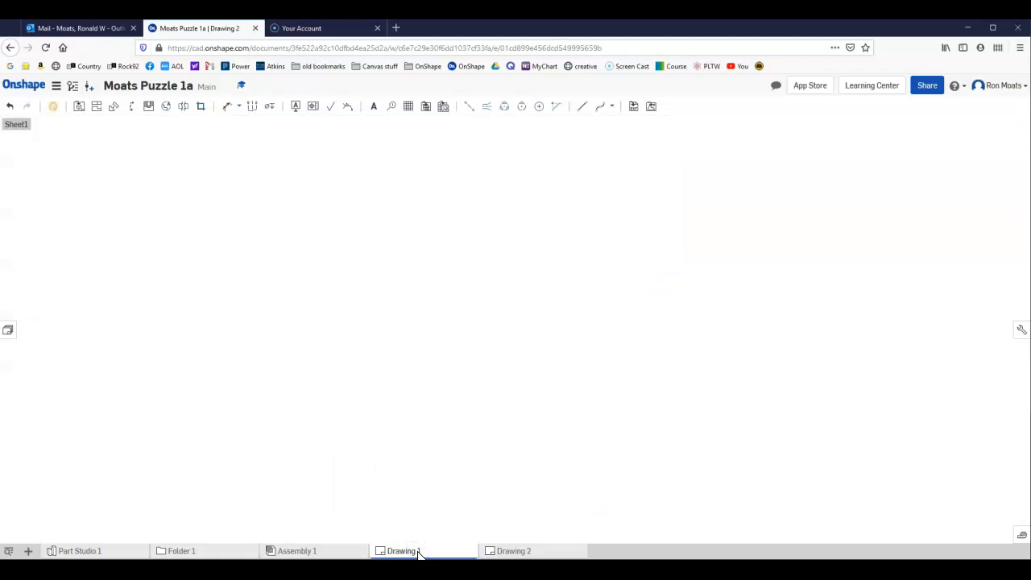
{"action": "right_click", "coordinate": [418, 552]}
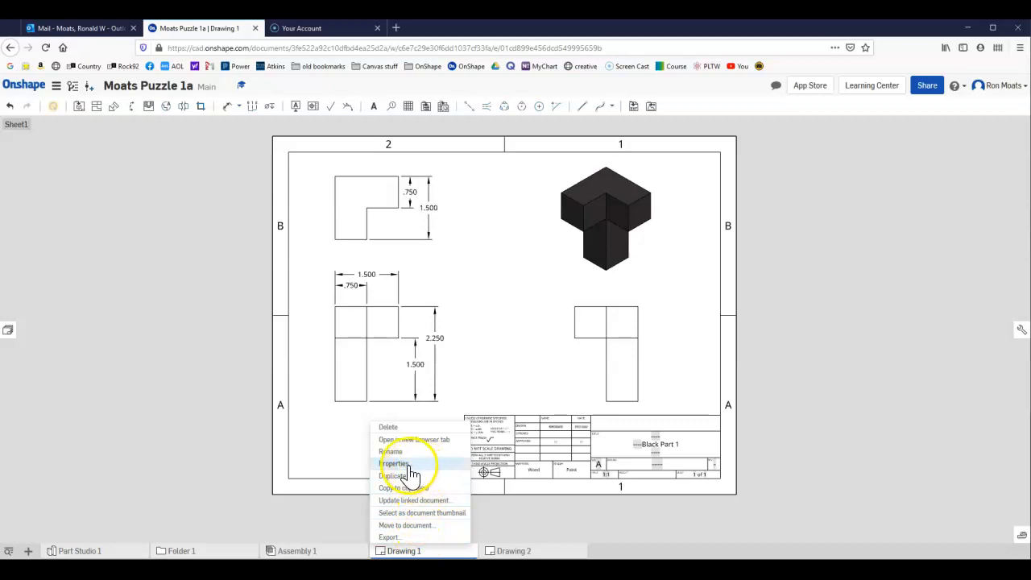
{"action": "left_click", "coordinate": [394, 452]}
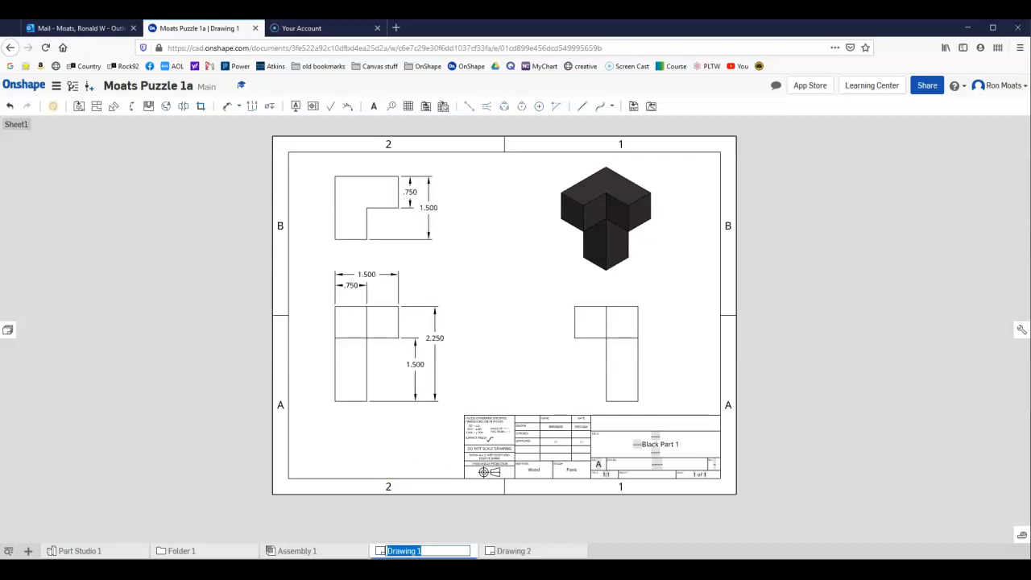
{"action": "type", "text": "Bplack part"}
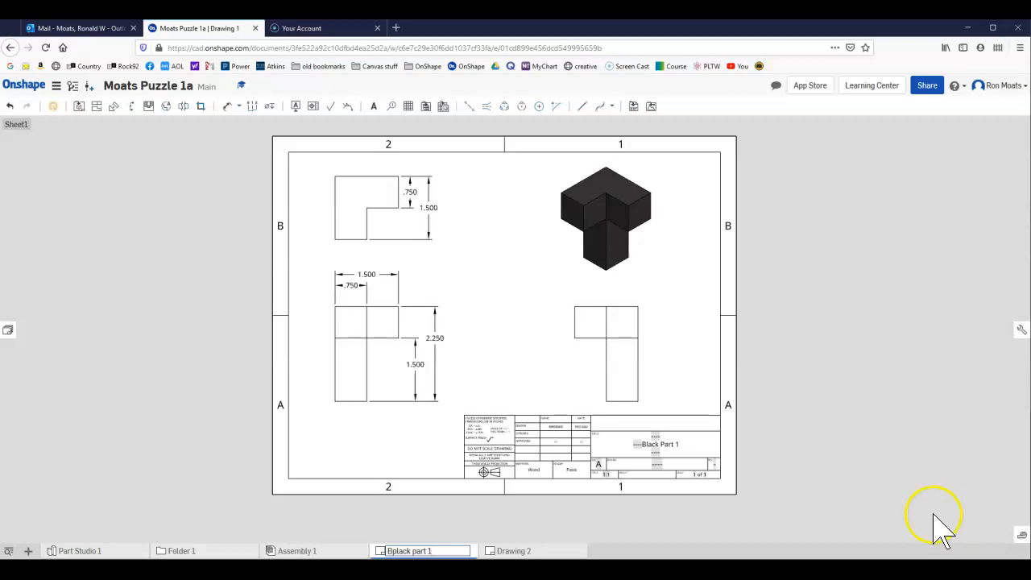
{"action": "left_click", "coordinate": [633, 515]}
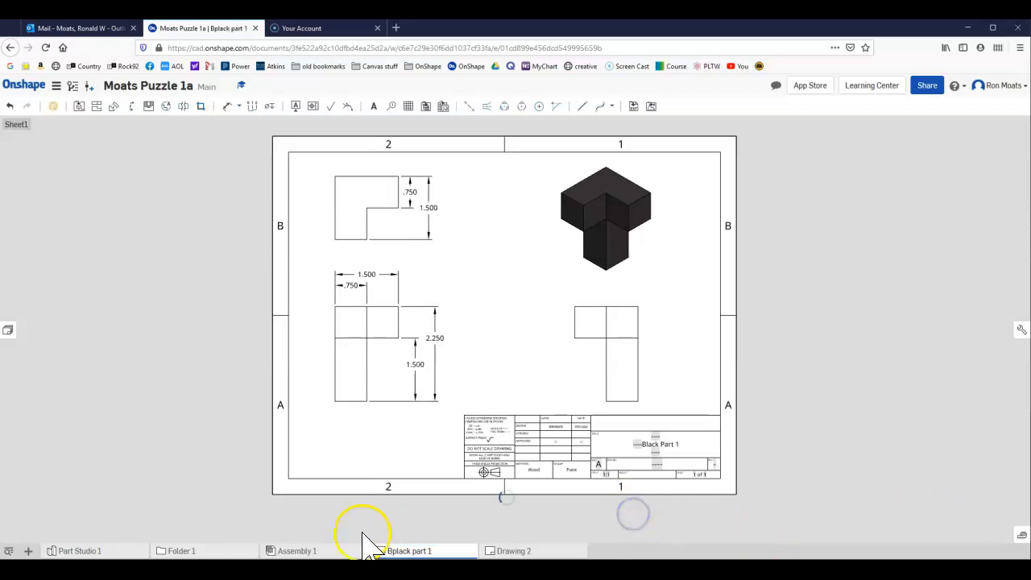
Rename the Assembly 1 tab to "Puzzle 1".
{"action": "right_click", "coordinate": [304, 553]}
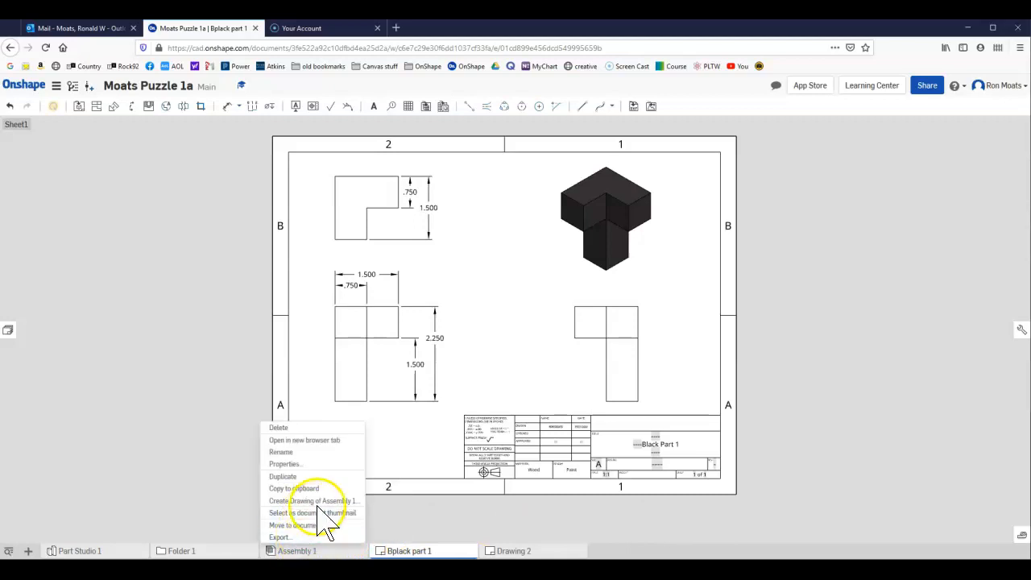
{"action": "left_click", "coordinate": [307, 454]}
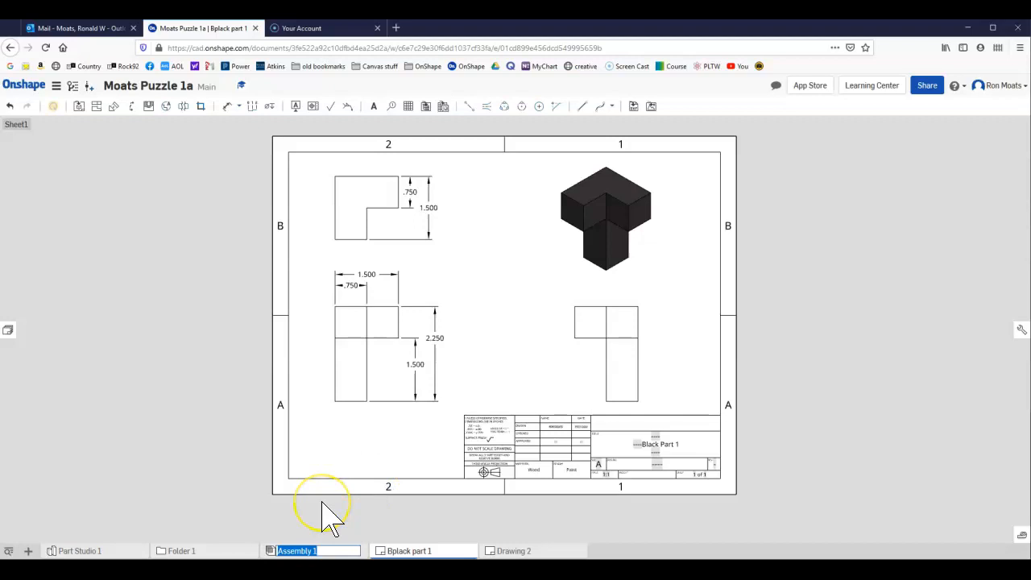
{"action": "type", "text": "Puzzle"}
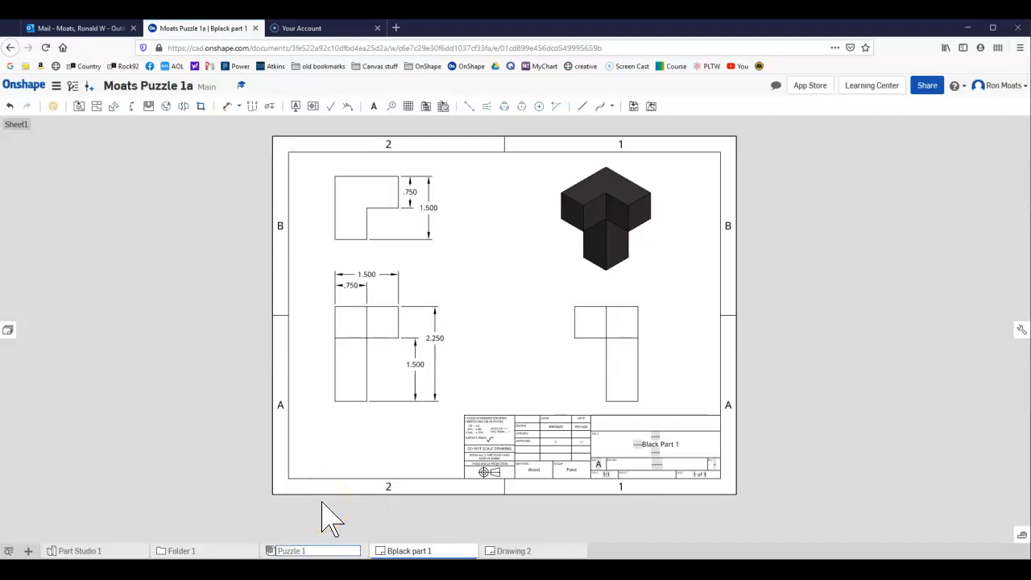
Open the green part's drawing and rename it from Drawing 2 to "Green Part 1".
{"action": "left_click", "coordinate": [523, 553]}
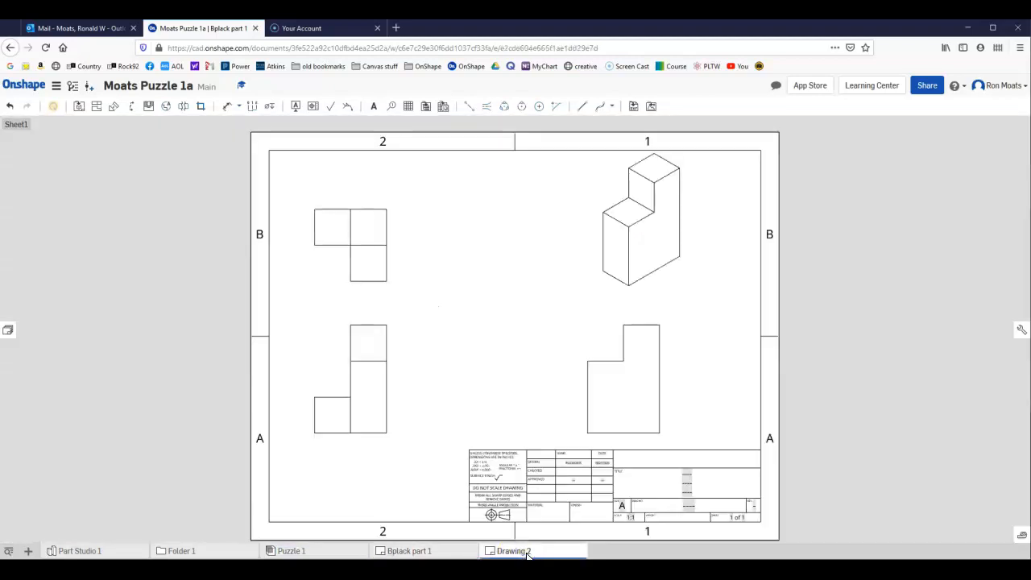
{"action": "right_click", "coordinate": [528, 552]}
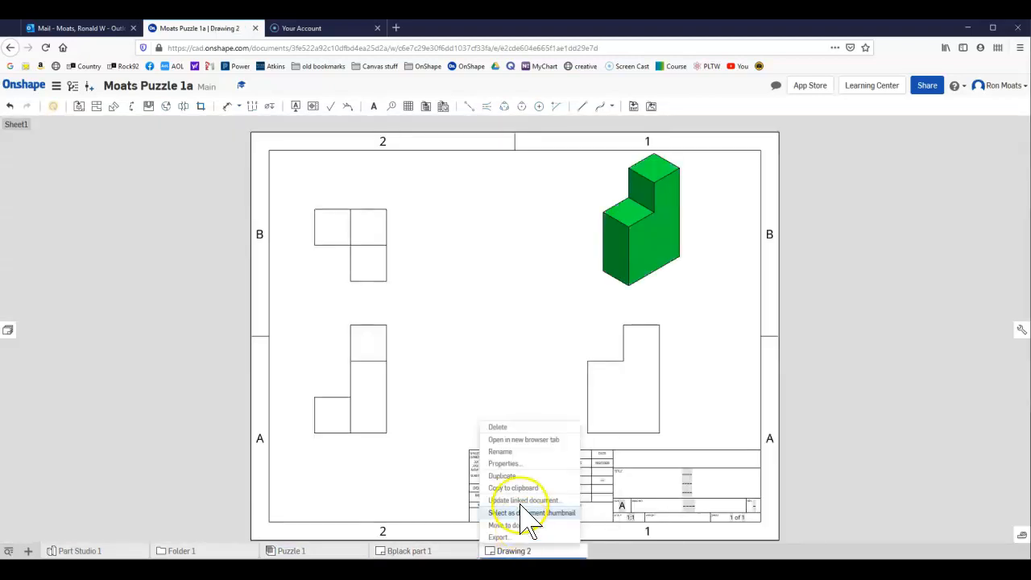
{"action": "left_click", "coordinate": [518, 455]}
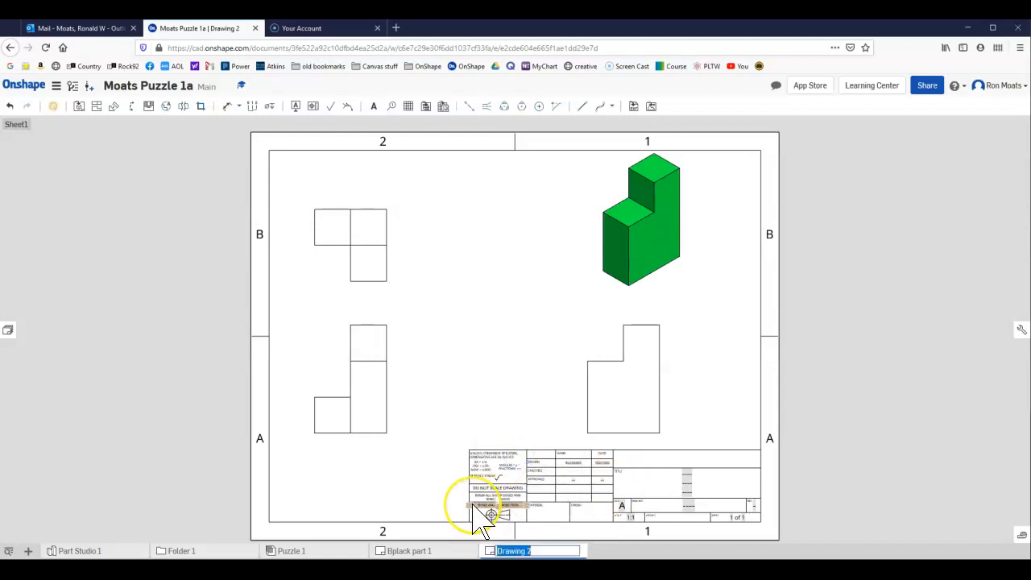
{"action": "type", "text": "O"}
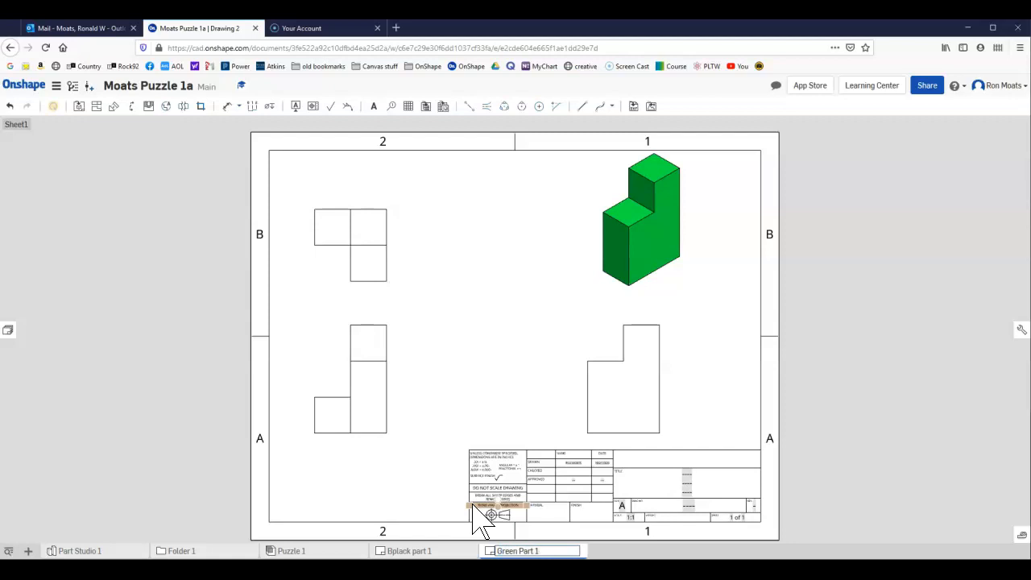
Return to the black part's drawing and correct its misspelled name to "Black Part 1".
{"action": "left_click", "coordinate": [422, 551]}
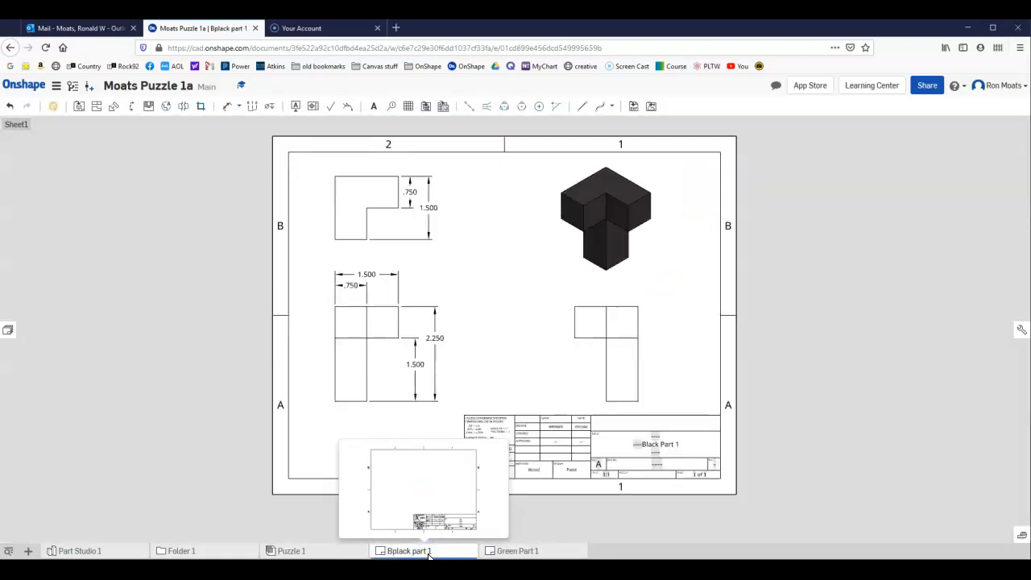
{"action": "left_click", "coordinate": [429, 553]}
{"action": "right_click", "coordinate": [429, 553]}
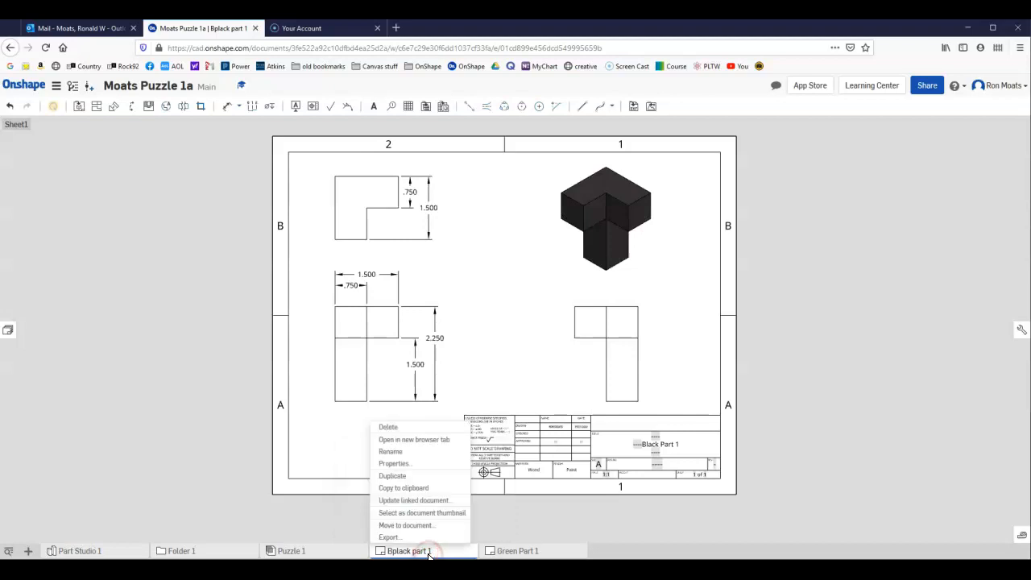
{"action": "left_click", "coordinate": [437, 452]}
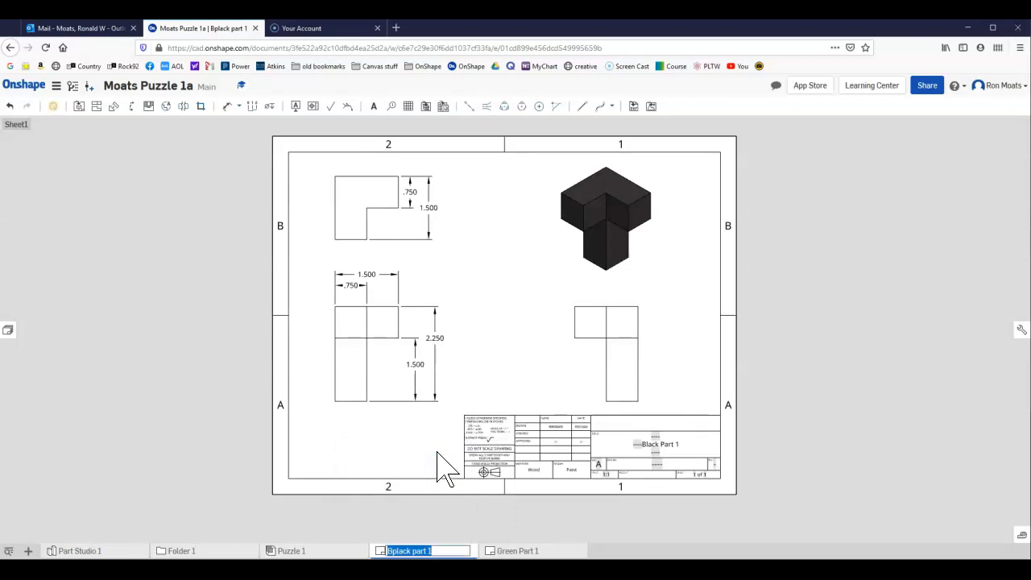
{"action": "type", "text": "B"}
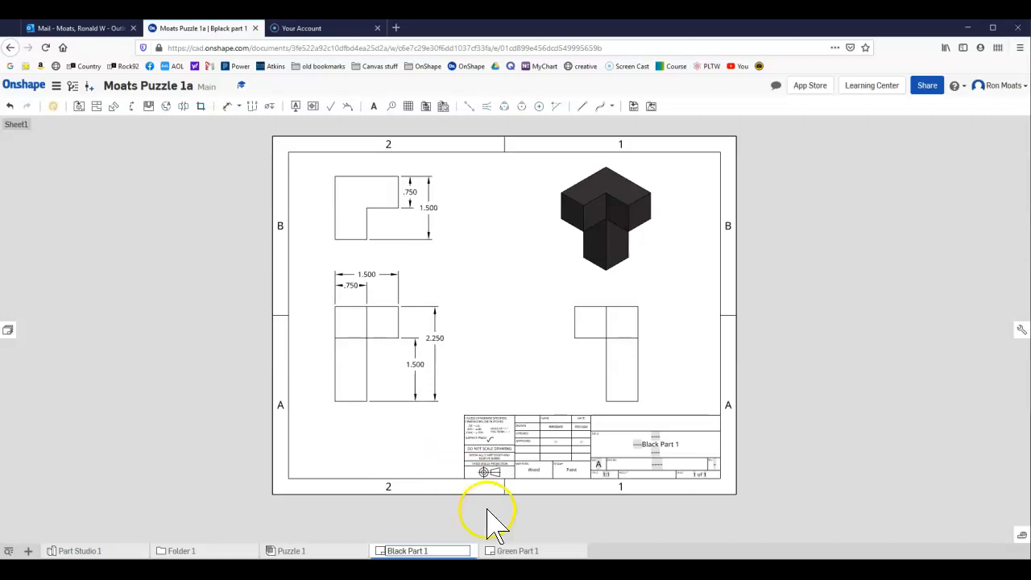
{"action": "left_click", "coordinate": [524, 536]}
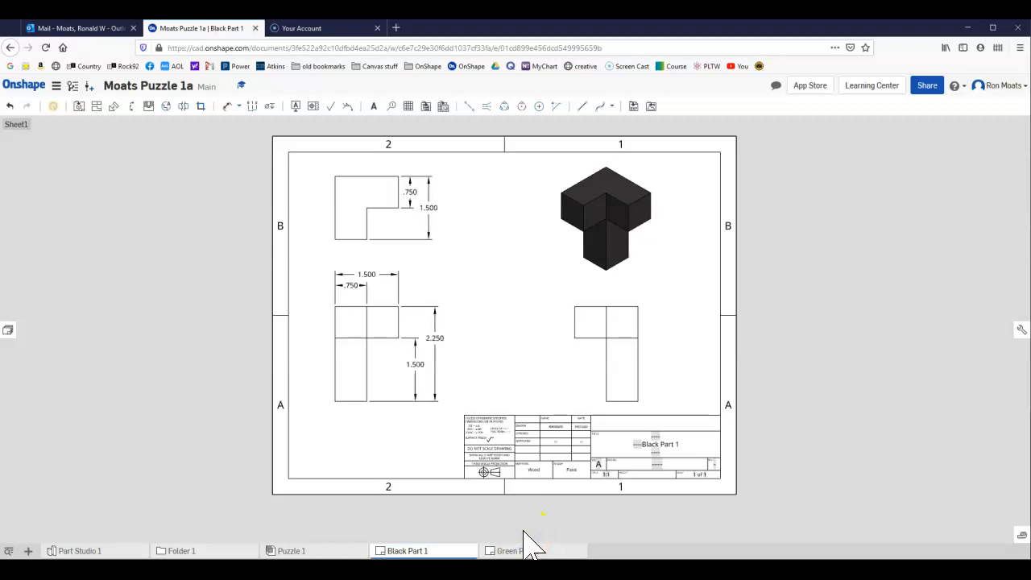
{"action": "left_click", "coordinate": [500, 551]}
{"action": "mouse_move", "coordinate": [568, 552]}
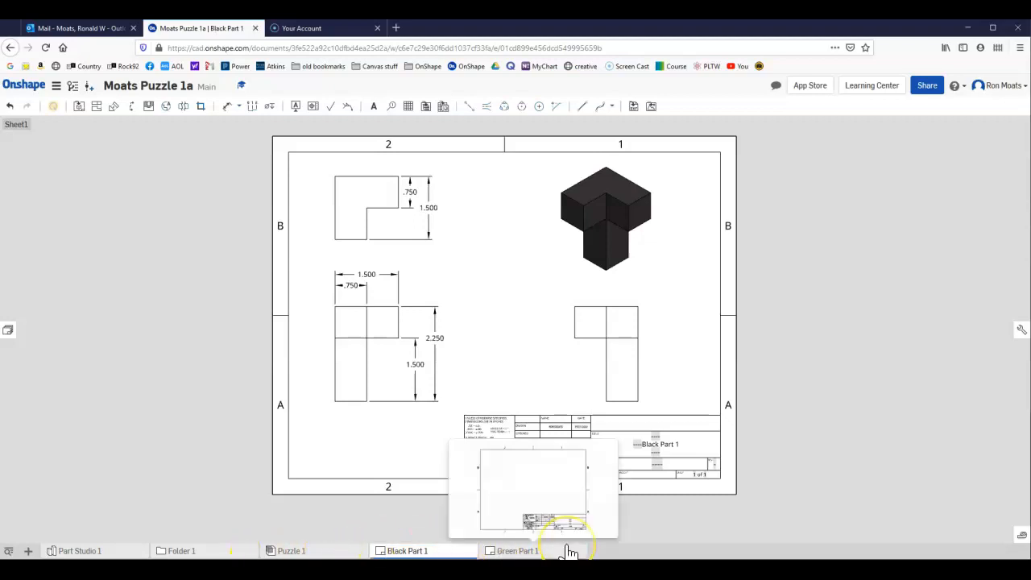
{"action": "left_click", "coordinate": [562, 526]}
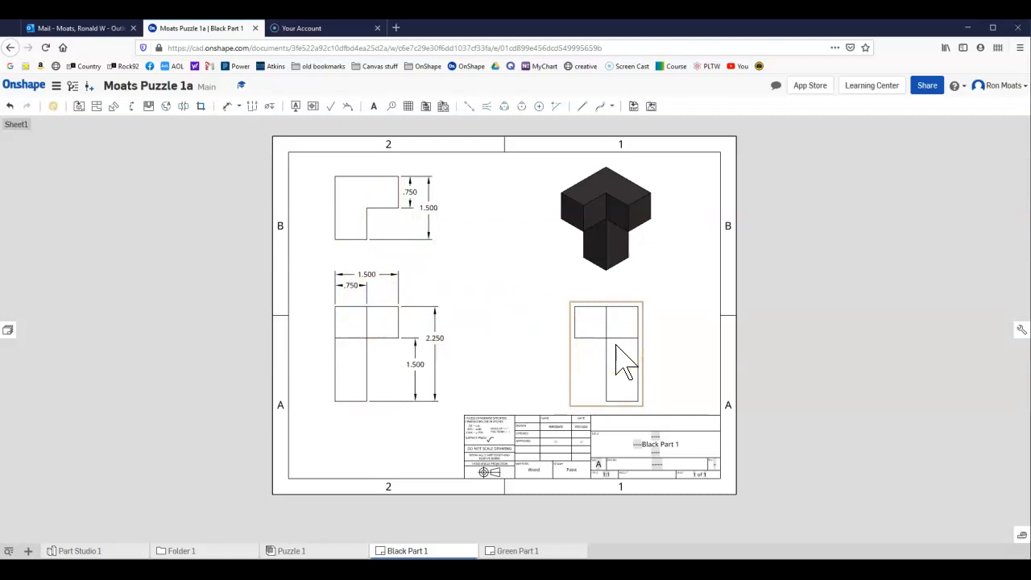
{"action": "left_click", "coordinate": [777, 442]}
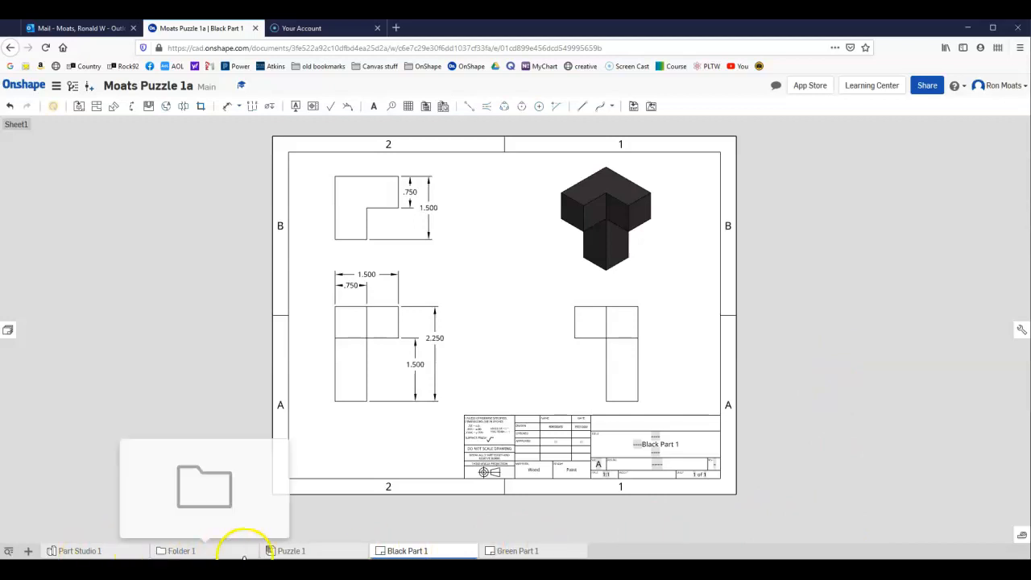
{"action": "mouse_move", "coordinate": [295, 554]}
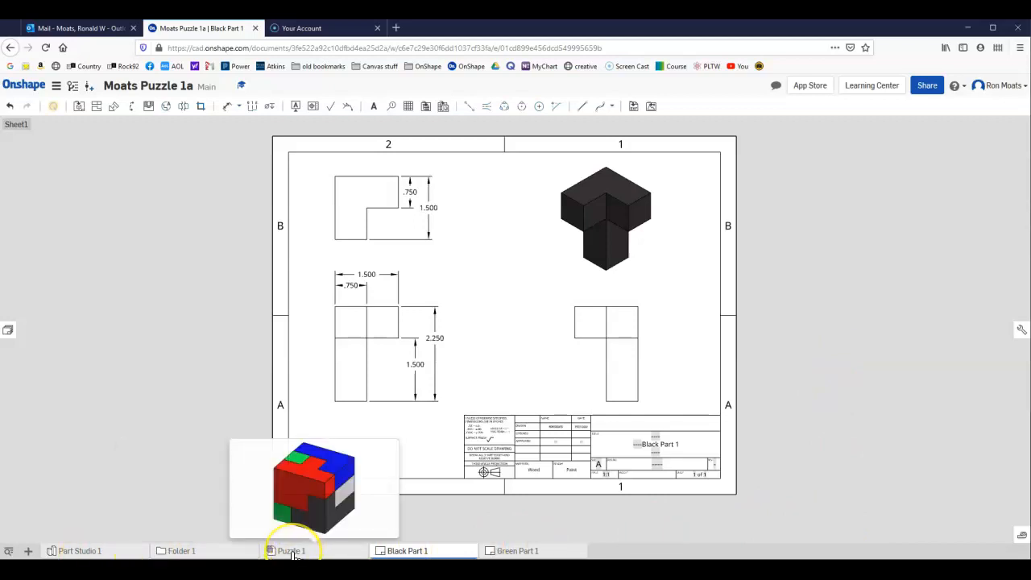